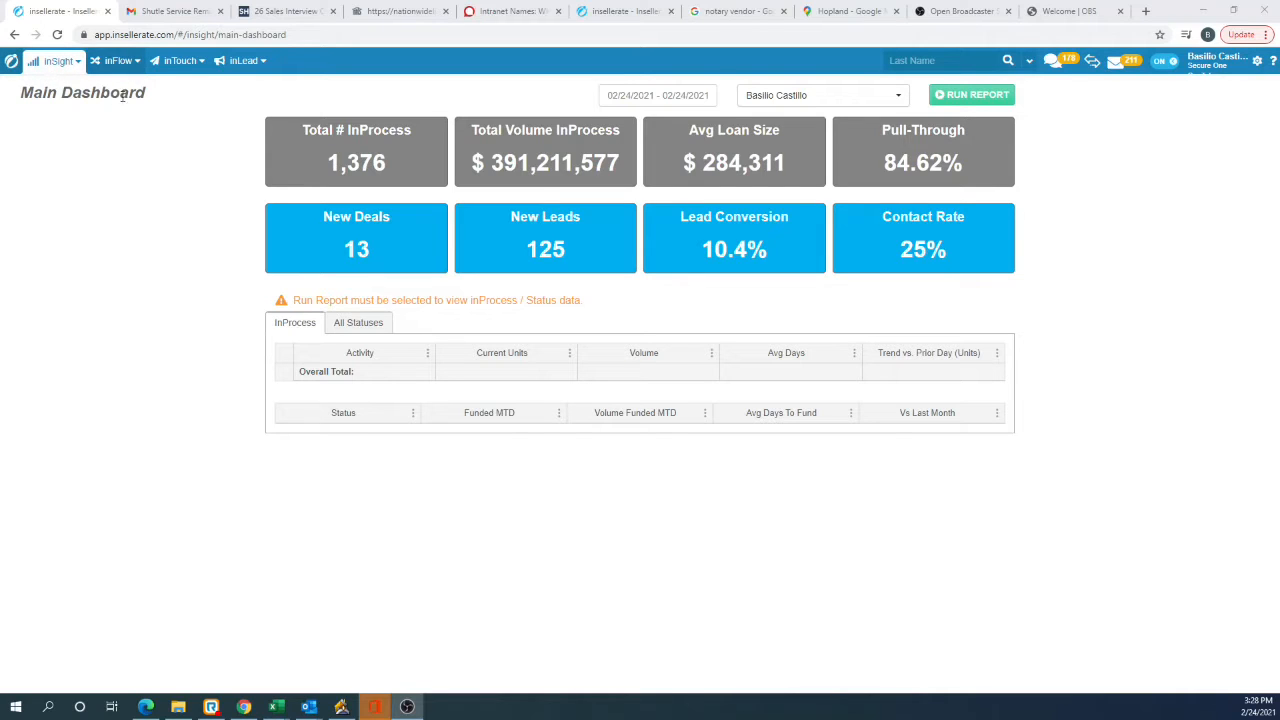
# Step: Run the Sales Manager Report v2 with the date range set to Yesterday
pyautogui.click(63, 64)
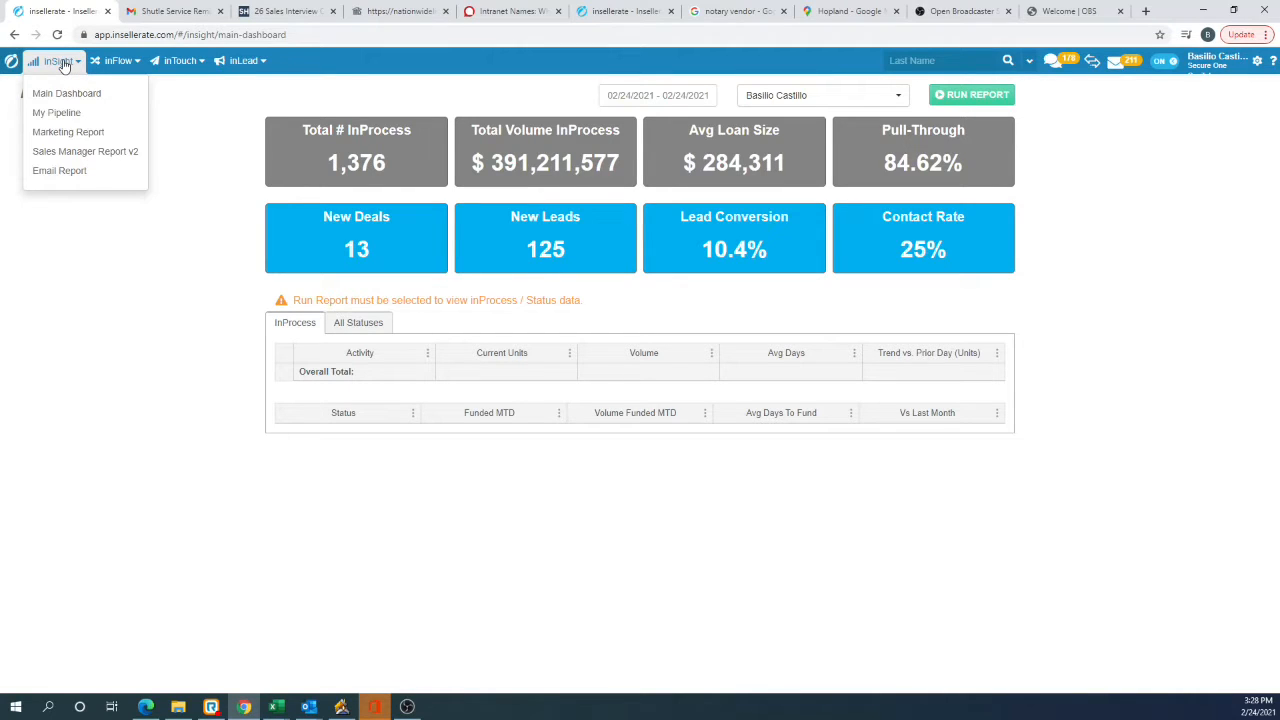
pyautogui.click(76, 153)
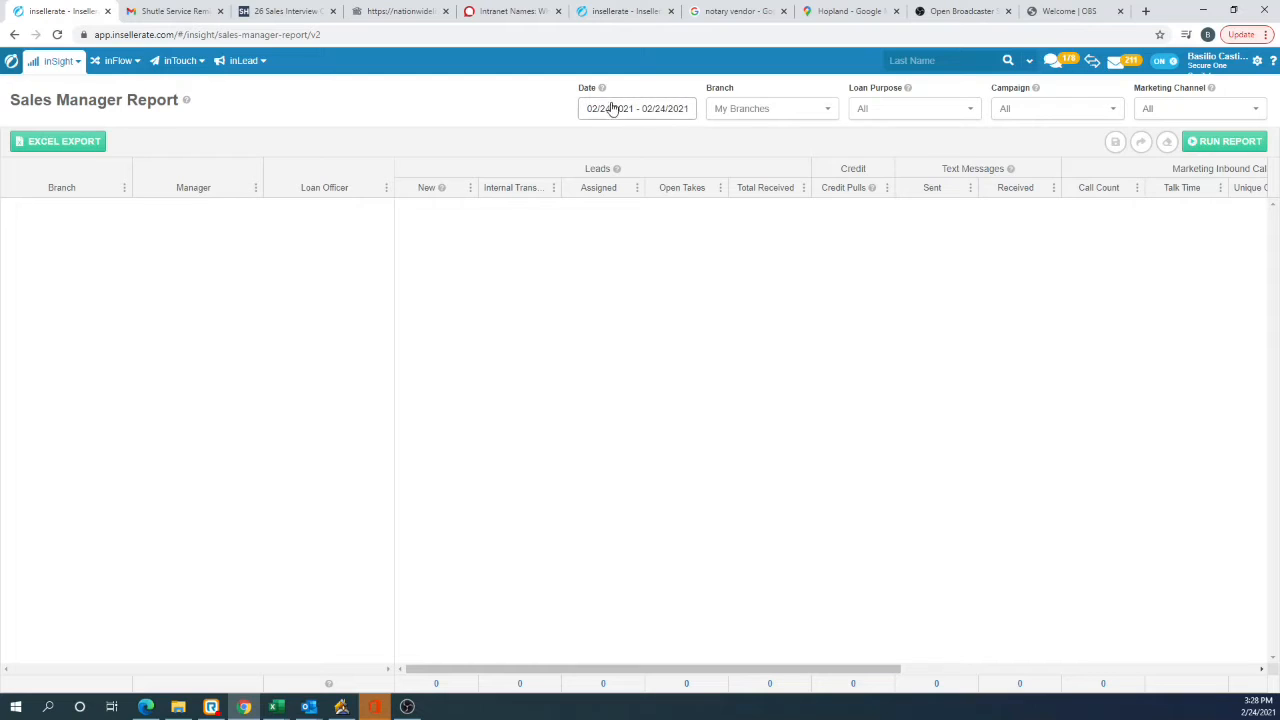
pyautogui.click(660, 118)
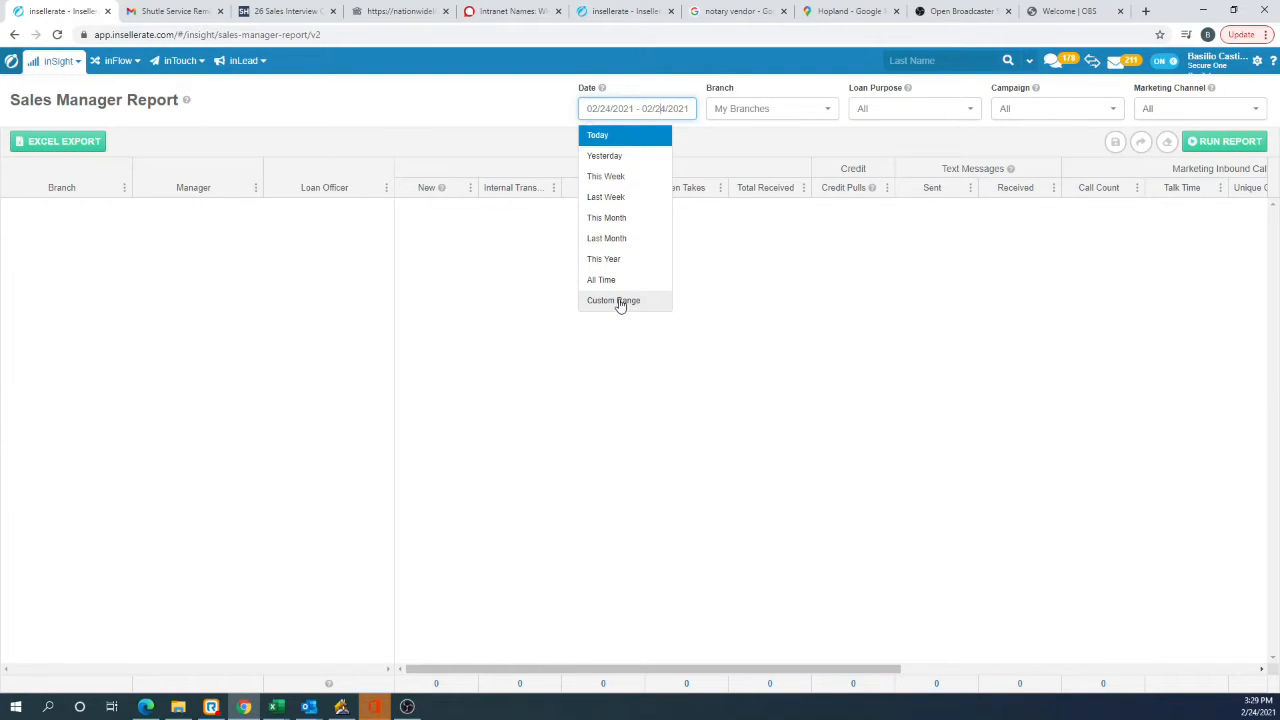
pyautogui.click(604, 157)
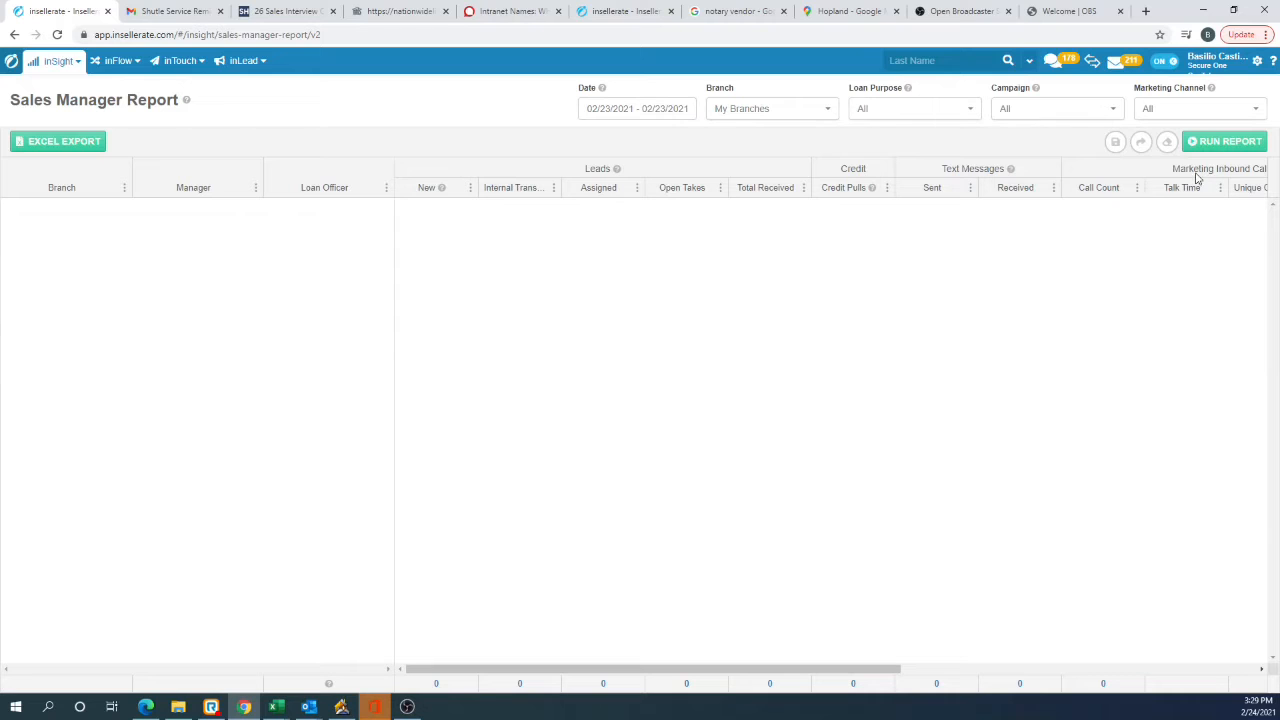
pyautogui.click(1215, 146)
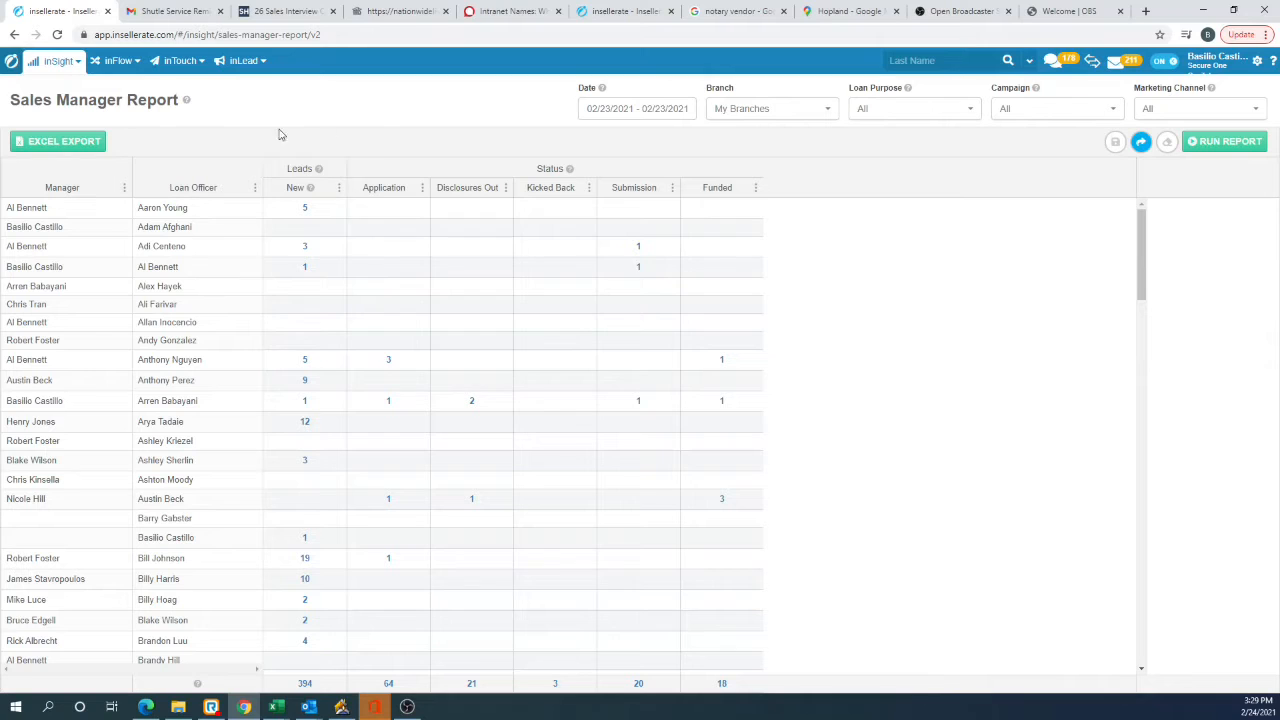
# Step: Add the Pre Qual column to the Sales Manager Report
pyautogui.click(339, 192)
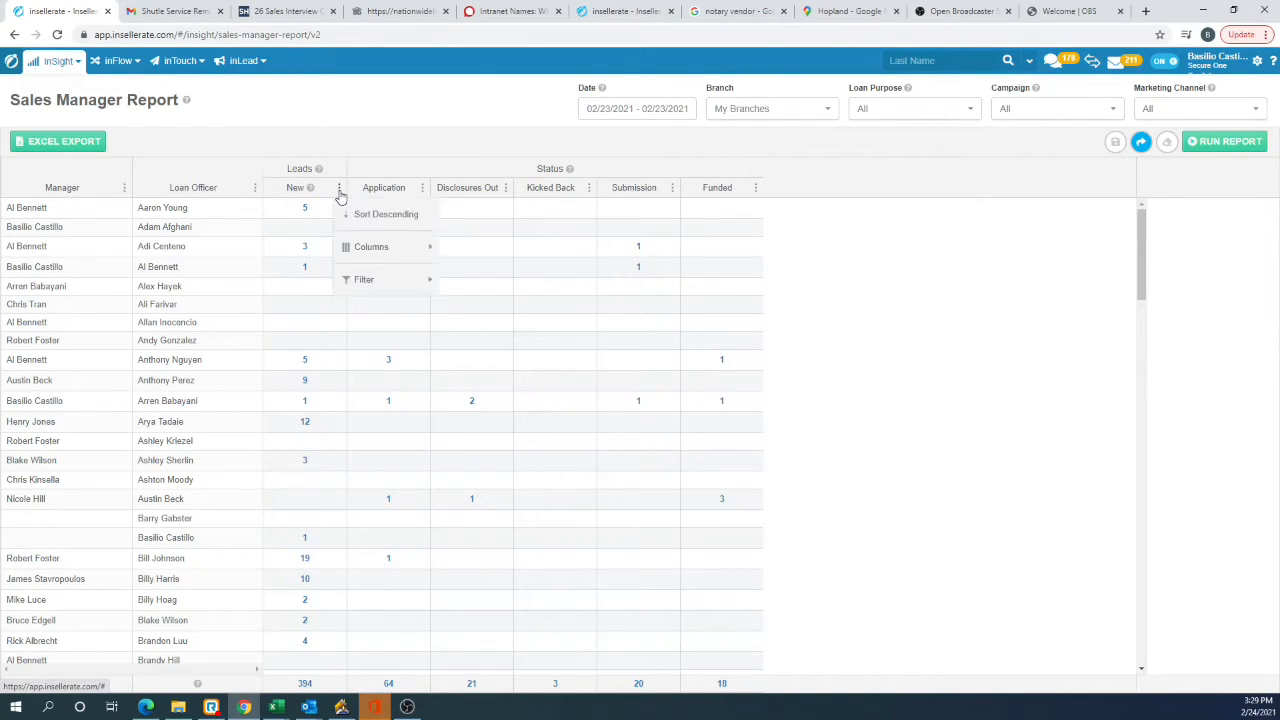
pyautogui.moveTo(375, 278)
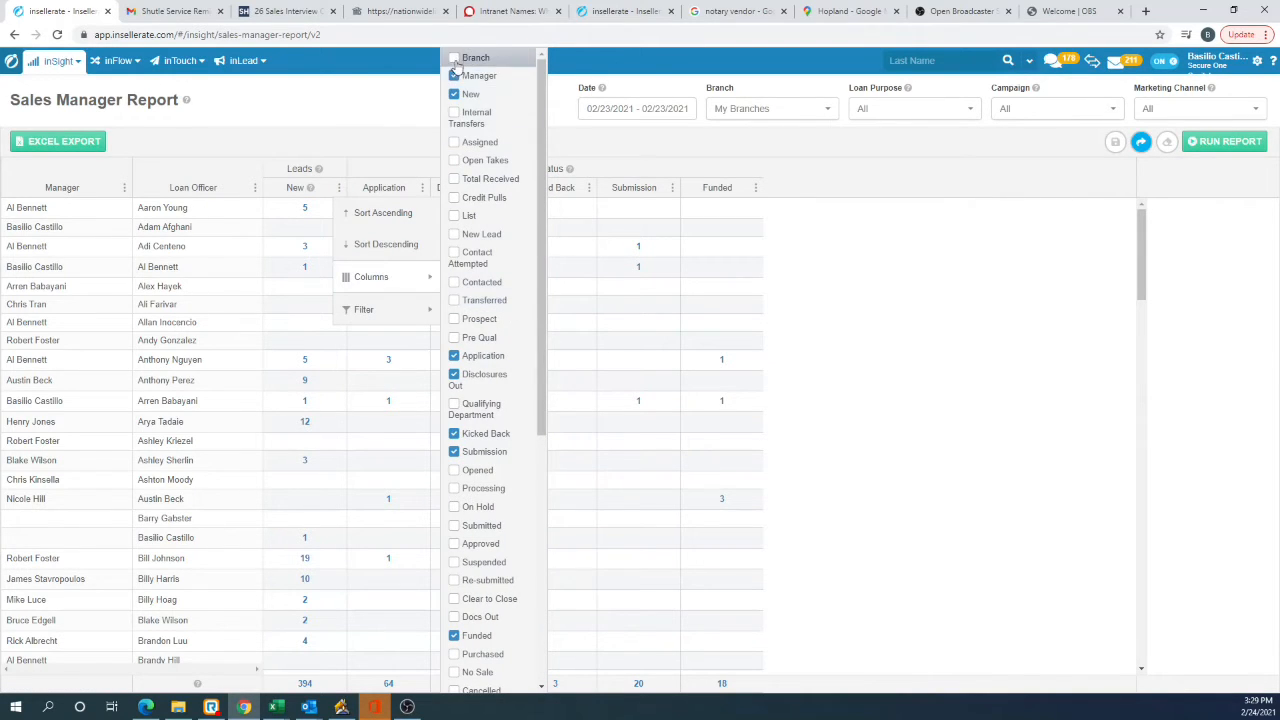
pyautogui.scroll(-5, 490, 320)
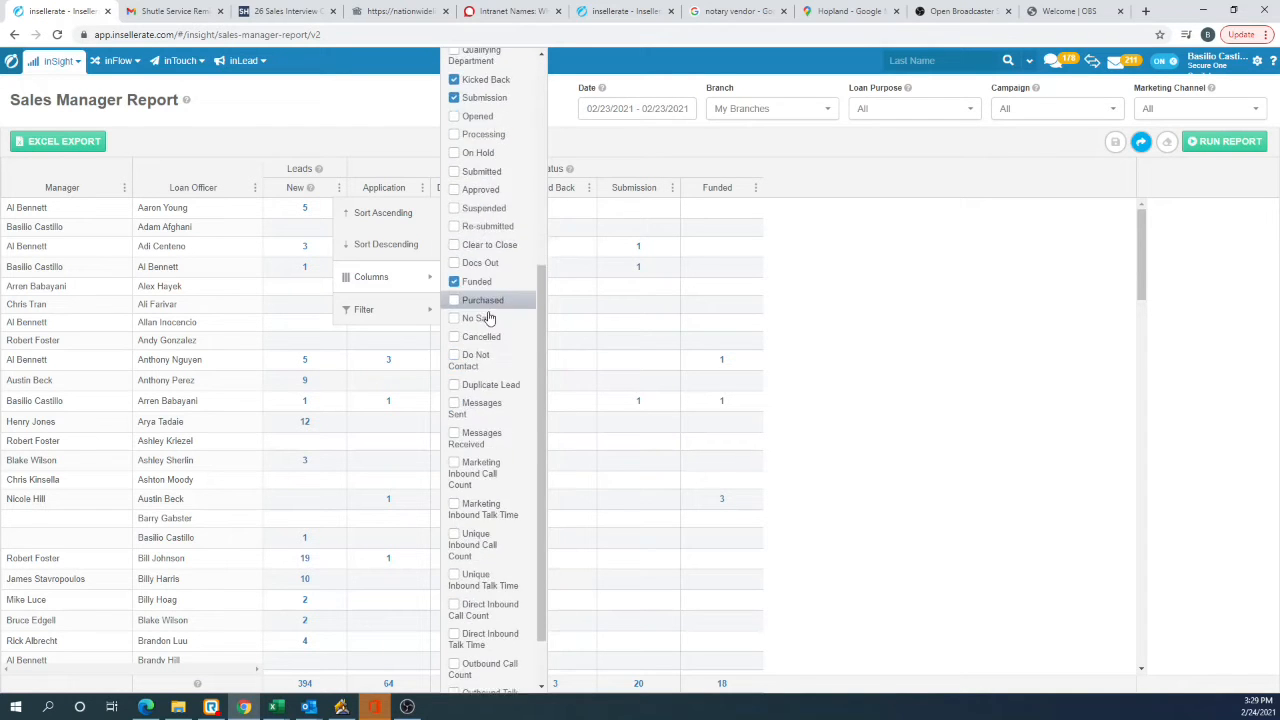
pyautogui.scroll(5, 466, 393)
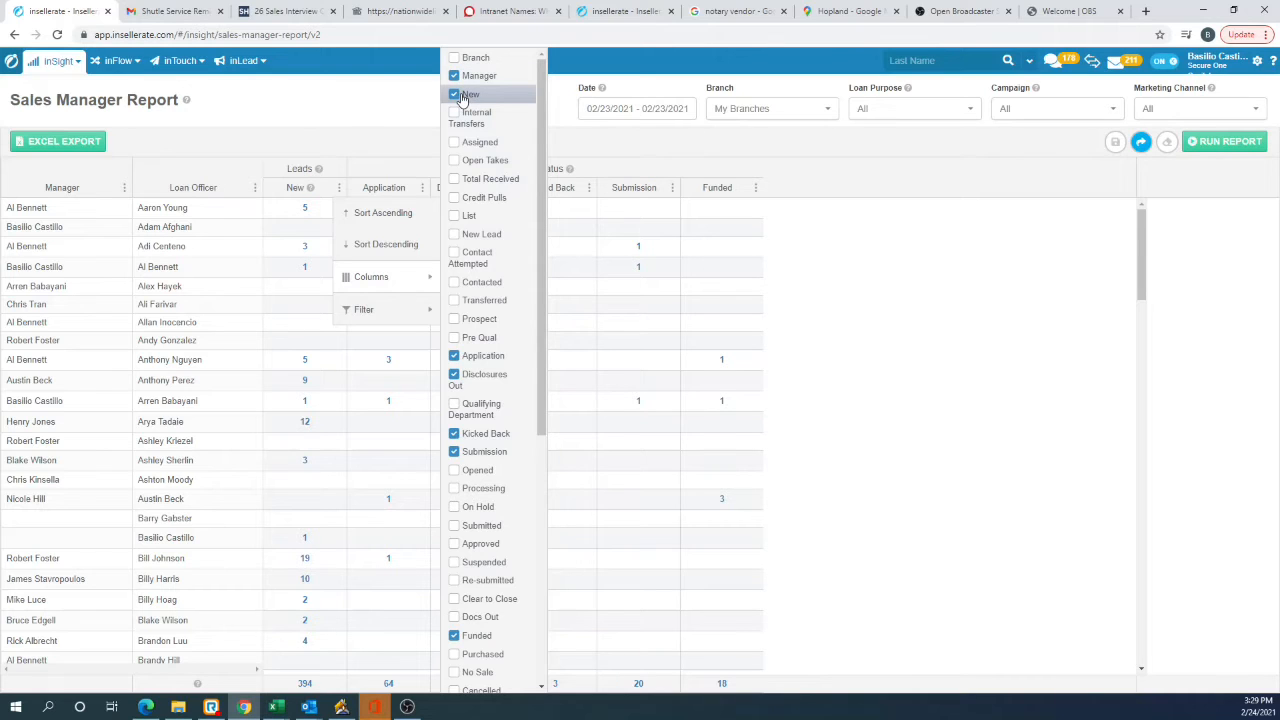
pyautogui.click(480, 338)
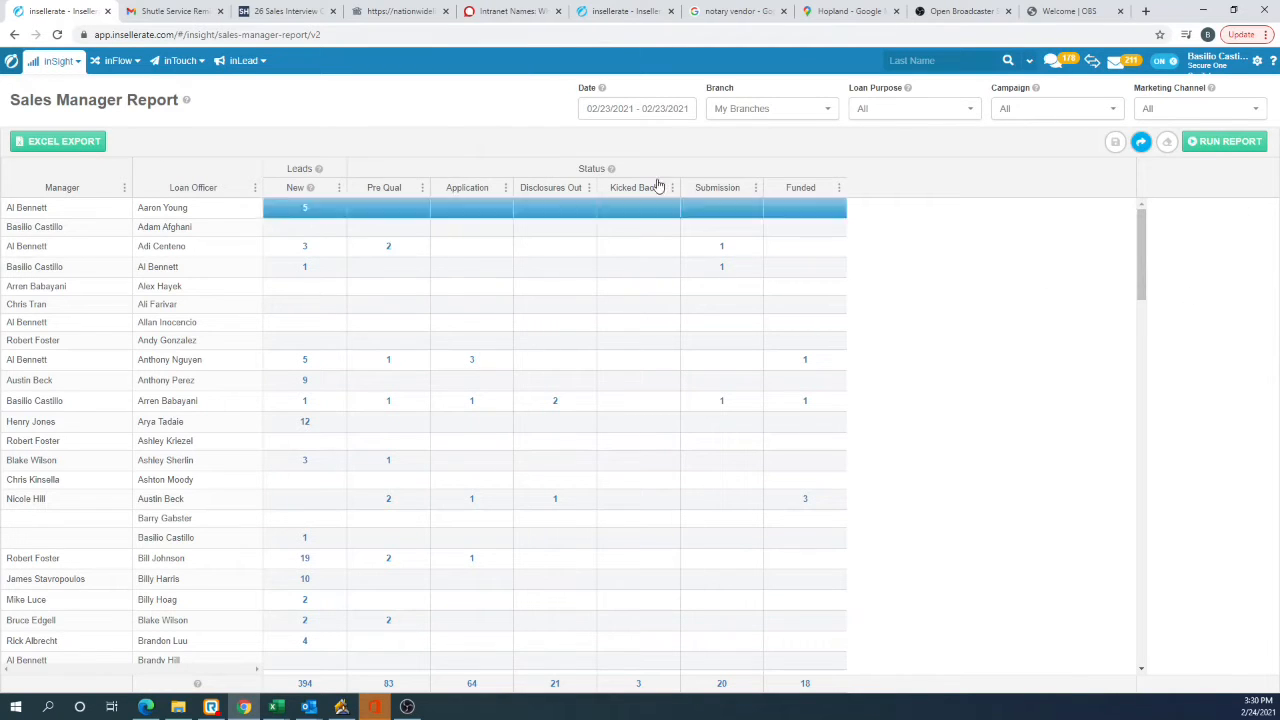
pyautogui.click(422, 188)
pyautogui.moveTo(454, 277)
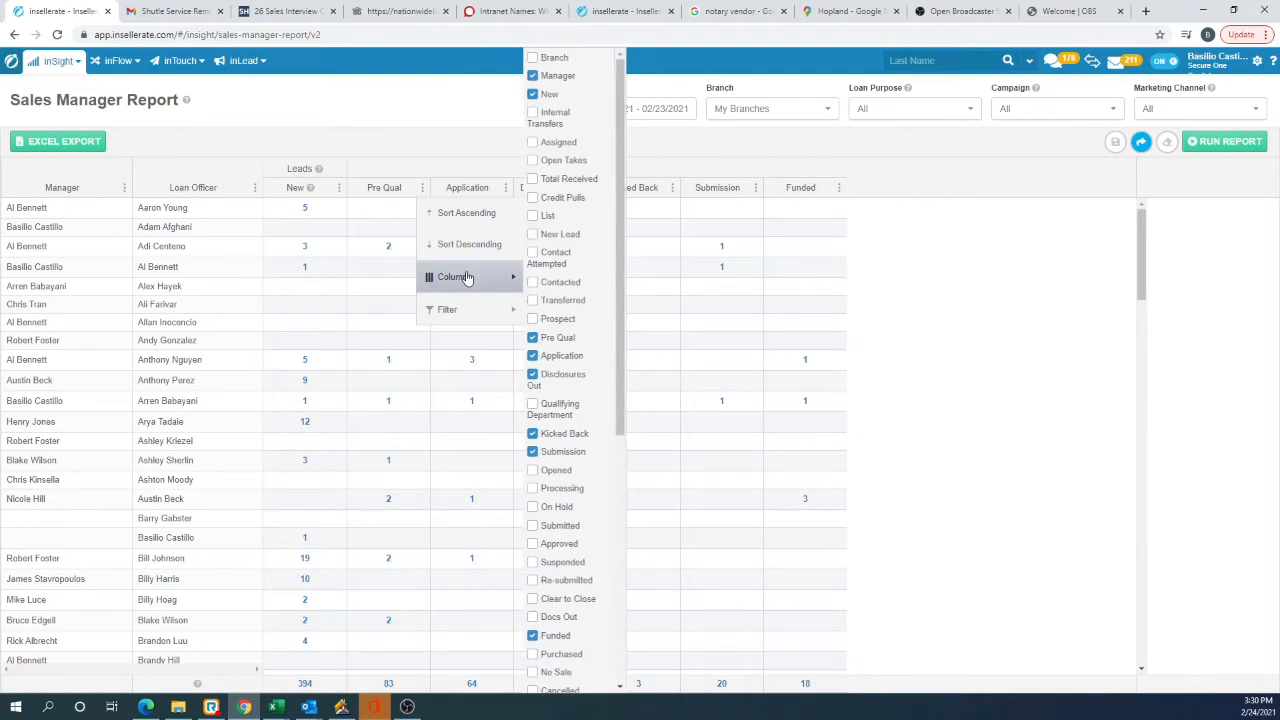
pyautogui.scroll(-10, 586, 580)
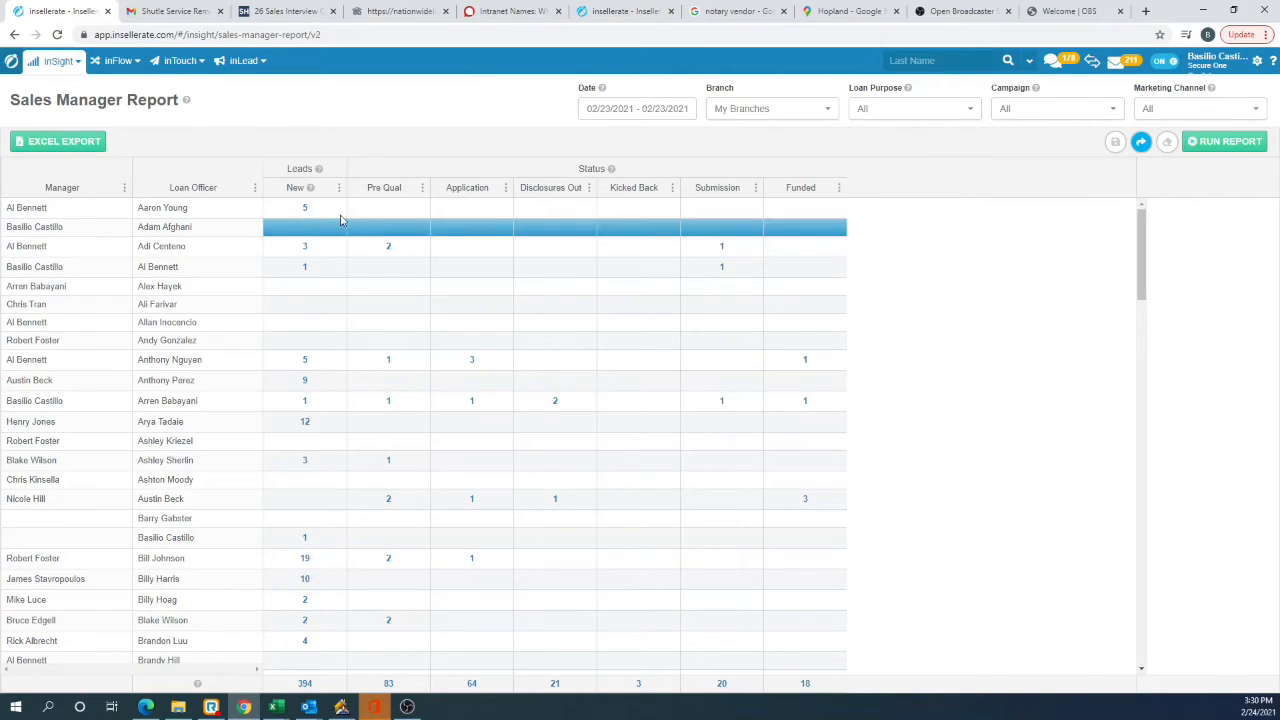
# Step: Sort the report in ascending order by the Manager column
pyautogui.moveTo(311, 188)
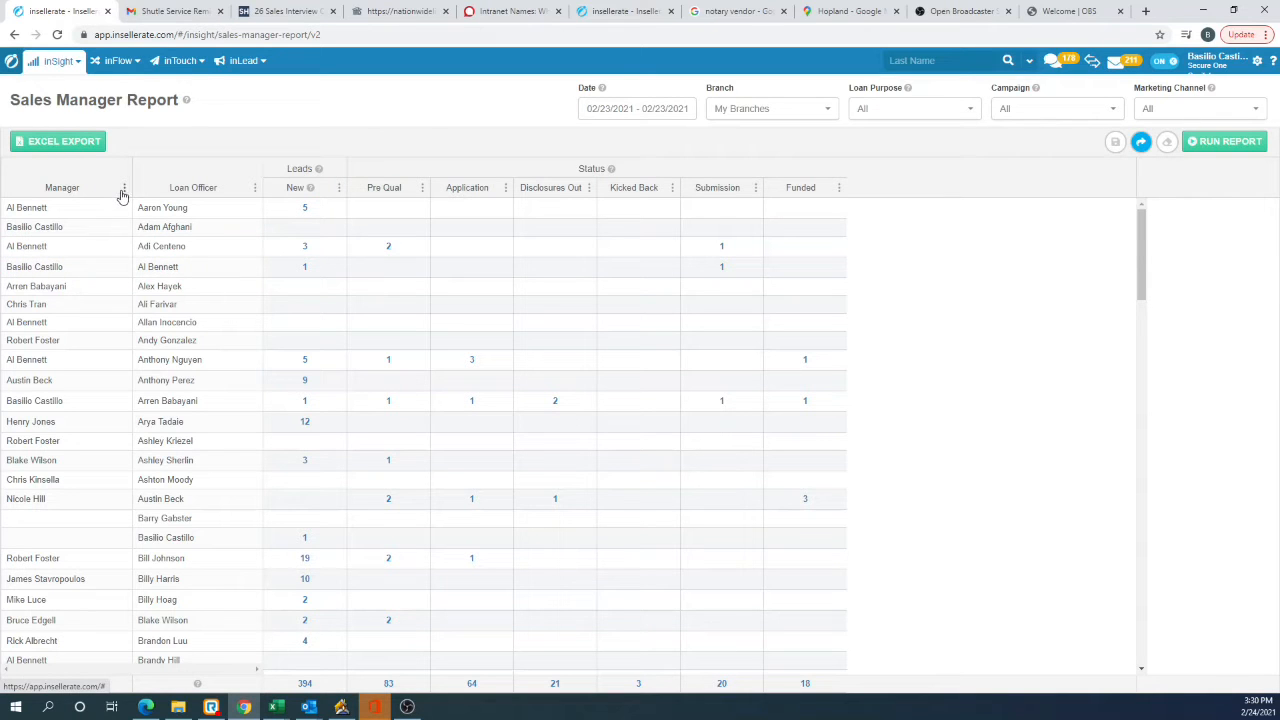
pyautogui.scroll(-10, 176, 346)
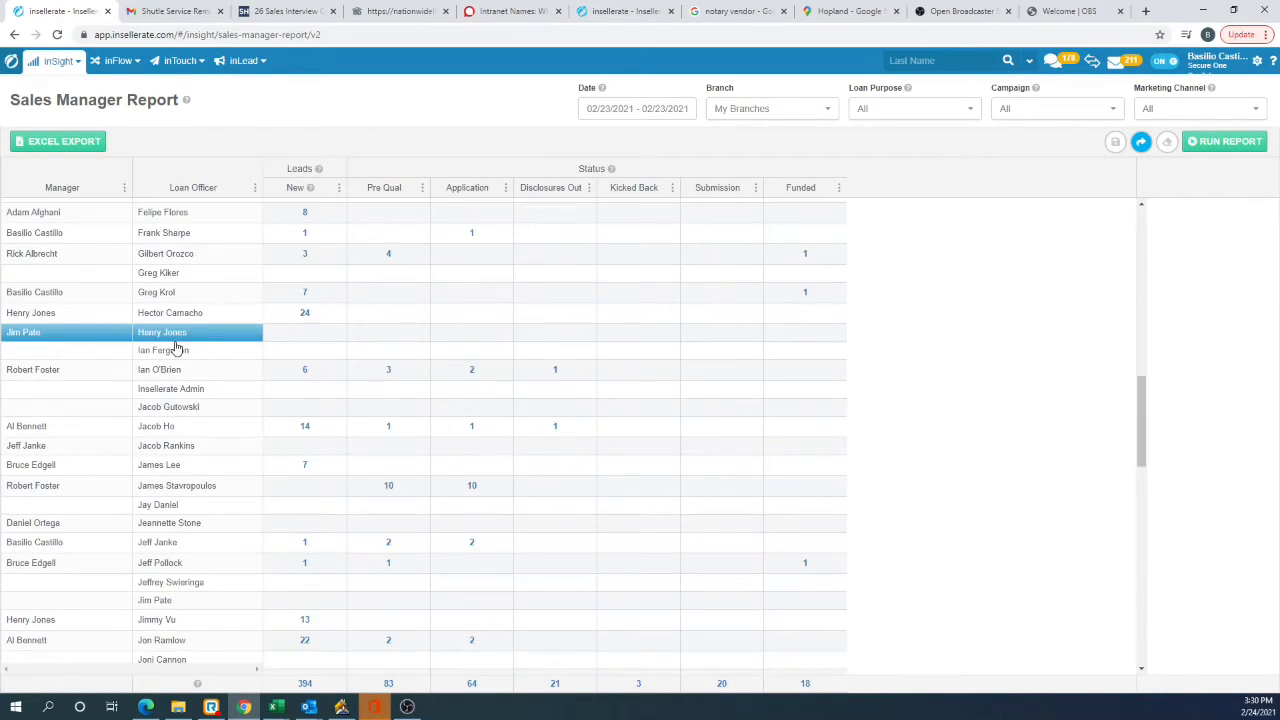
pyautogui.scroll(10, 176, 350)
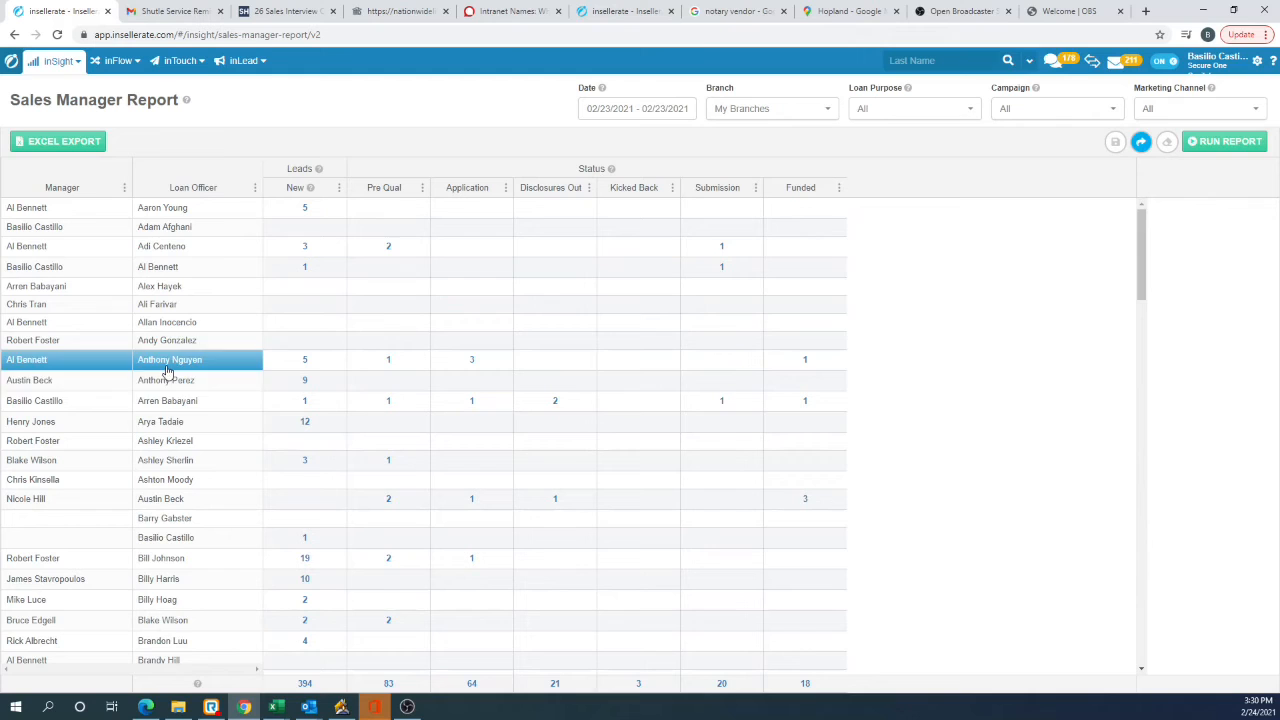
pyautogui.click(124, 189)
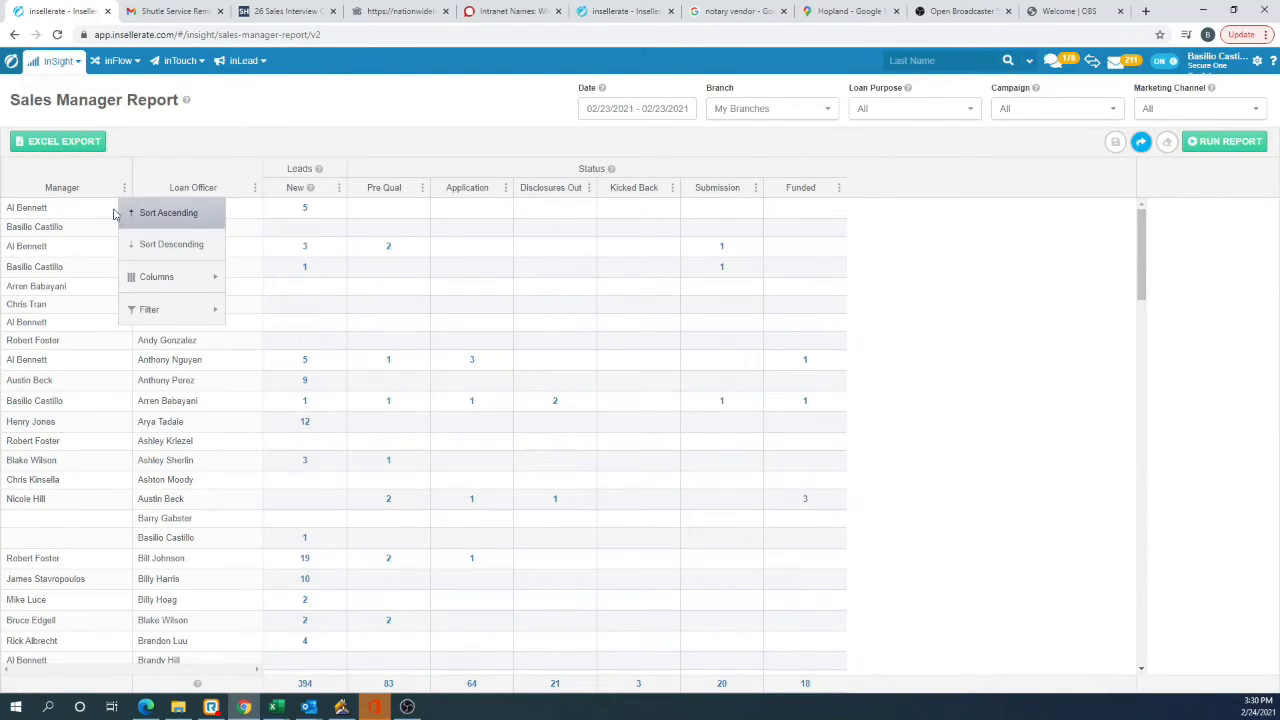
pyautogui.click(88, 191)
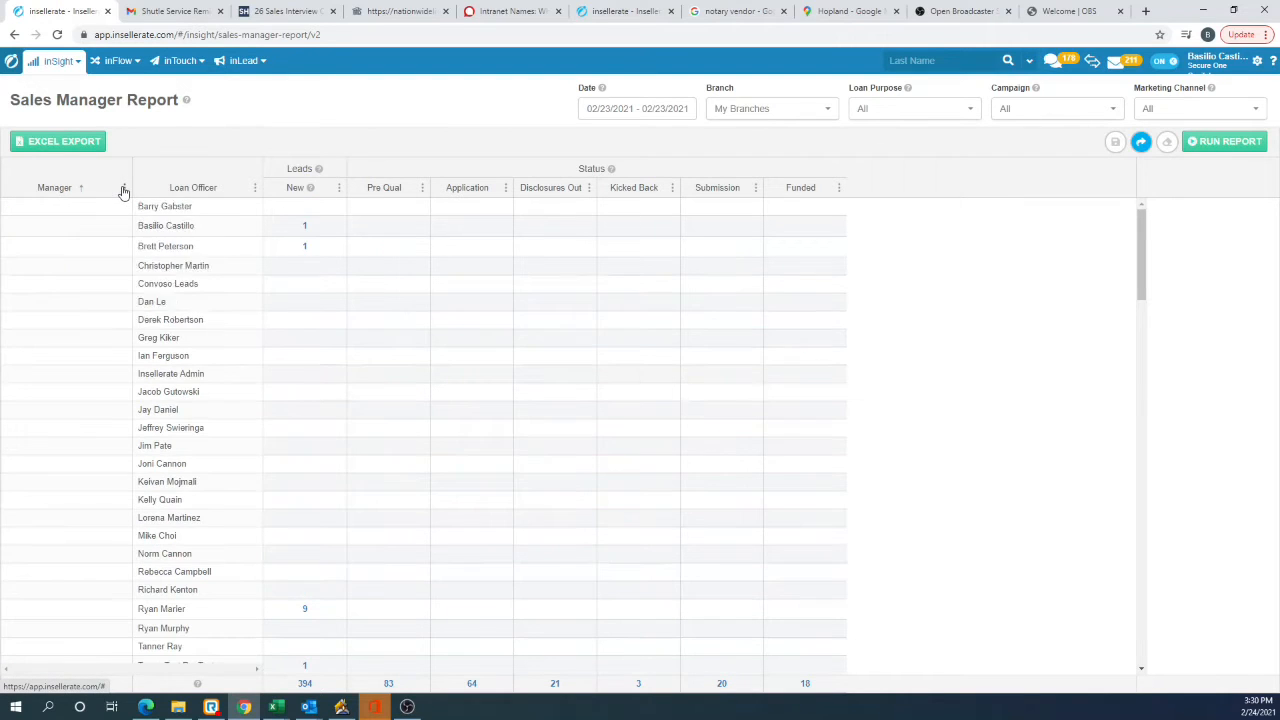
# Step: Filter the Manager column to the single sales manager whose team is being reported
pyautogui.click(124, 191)
pyautogui.moveTo(164, 309)
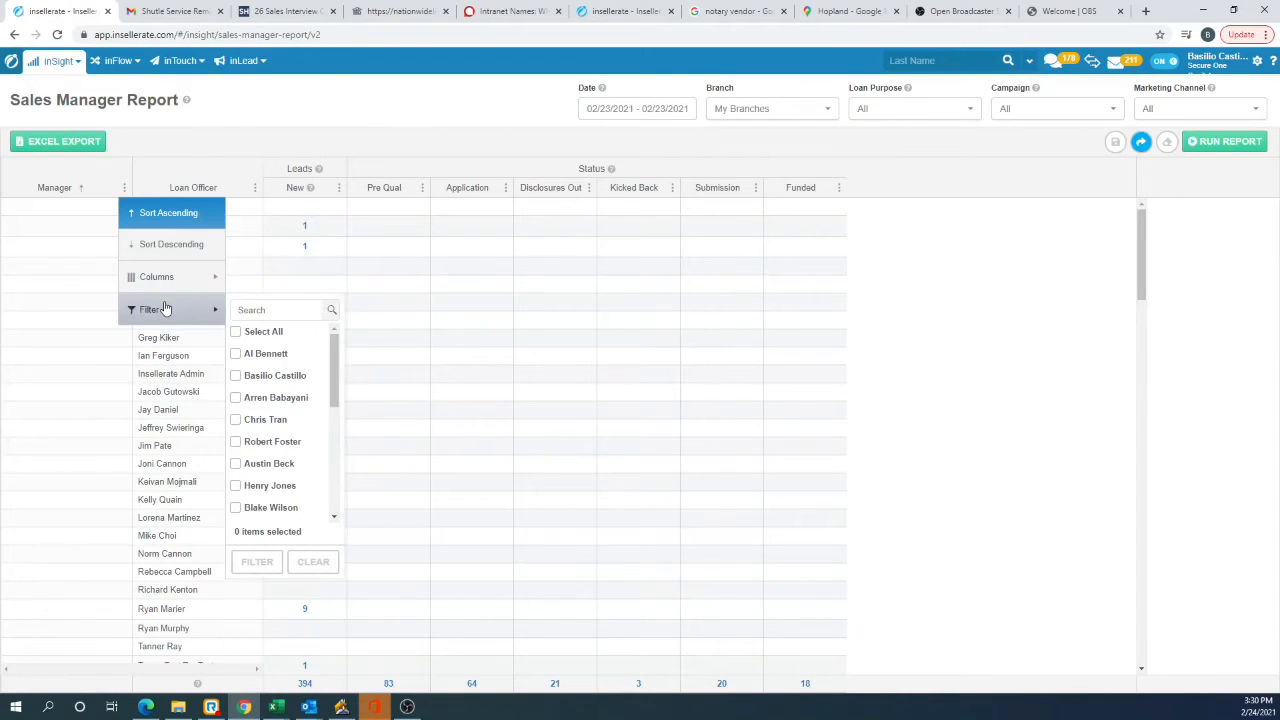
pyautogui.scroll(-1, 294, 402)
pyautogui.scroll(-2, 294, 402)
pyautogui.scroll(1, 294, 402)
pyautogui.scroll(2, 274, 384)
pyautogui.scroll(-1, 277, 395)
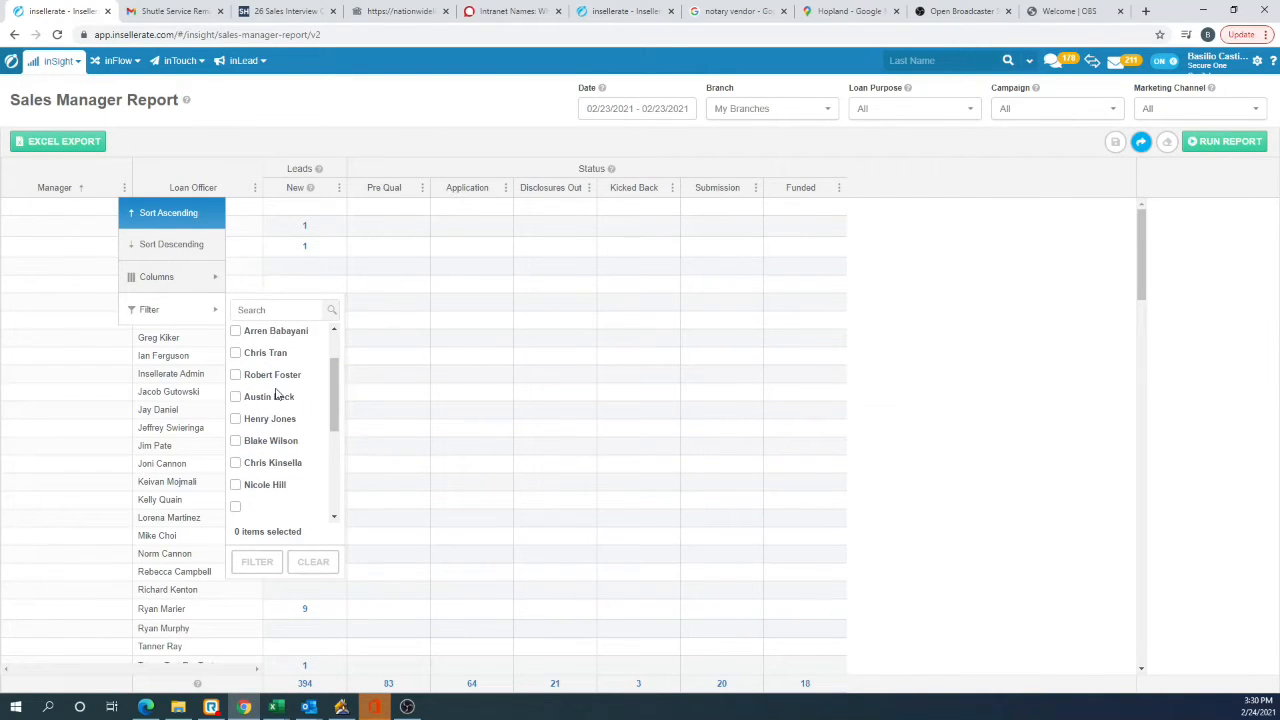
pyautogui.scroll(-4, 277, 395)
pyautogui.scroll(1, 272, 412)
pyautogui.scroll(1, 272, 413)
pyautogui.click(272, 423)
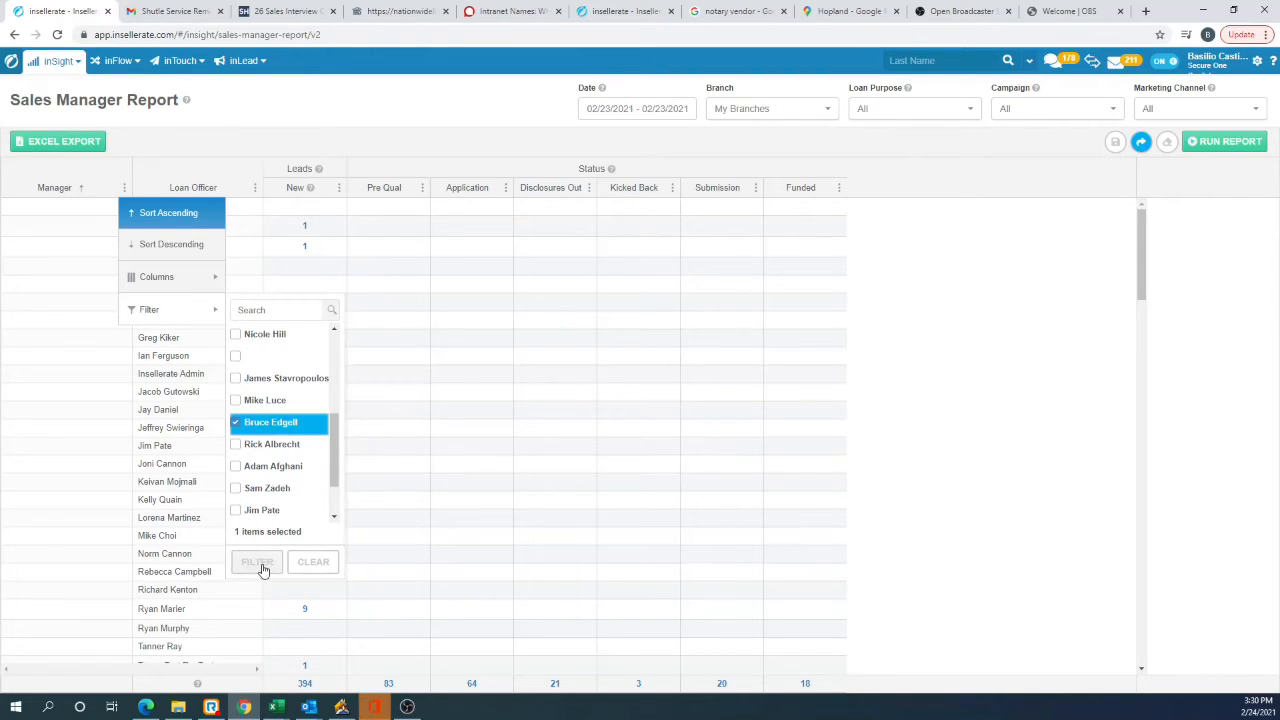
pyautogui.click(258, 563)
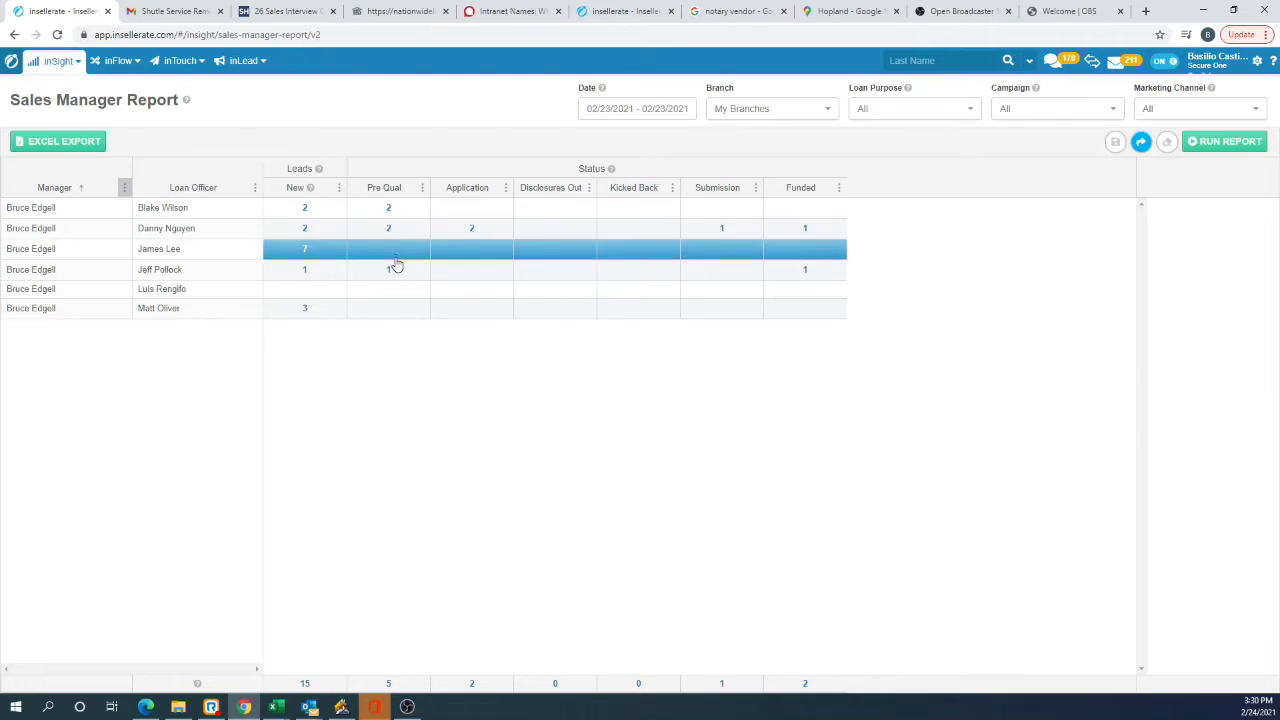
pyautogui.click(494, 235)
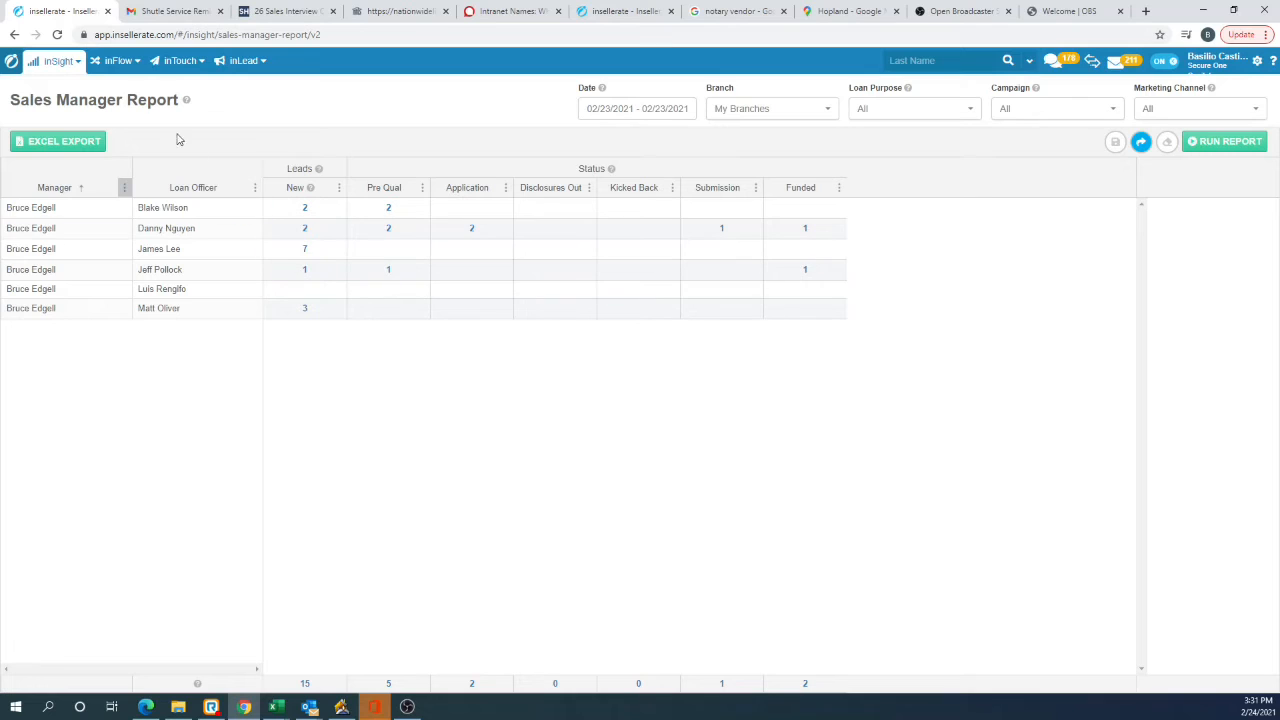
# Step: Export the filtered report to Excel and open the downloaded workbook for editing
pyautogui.click(48, 145)
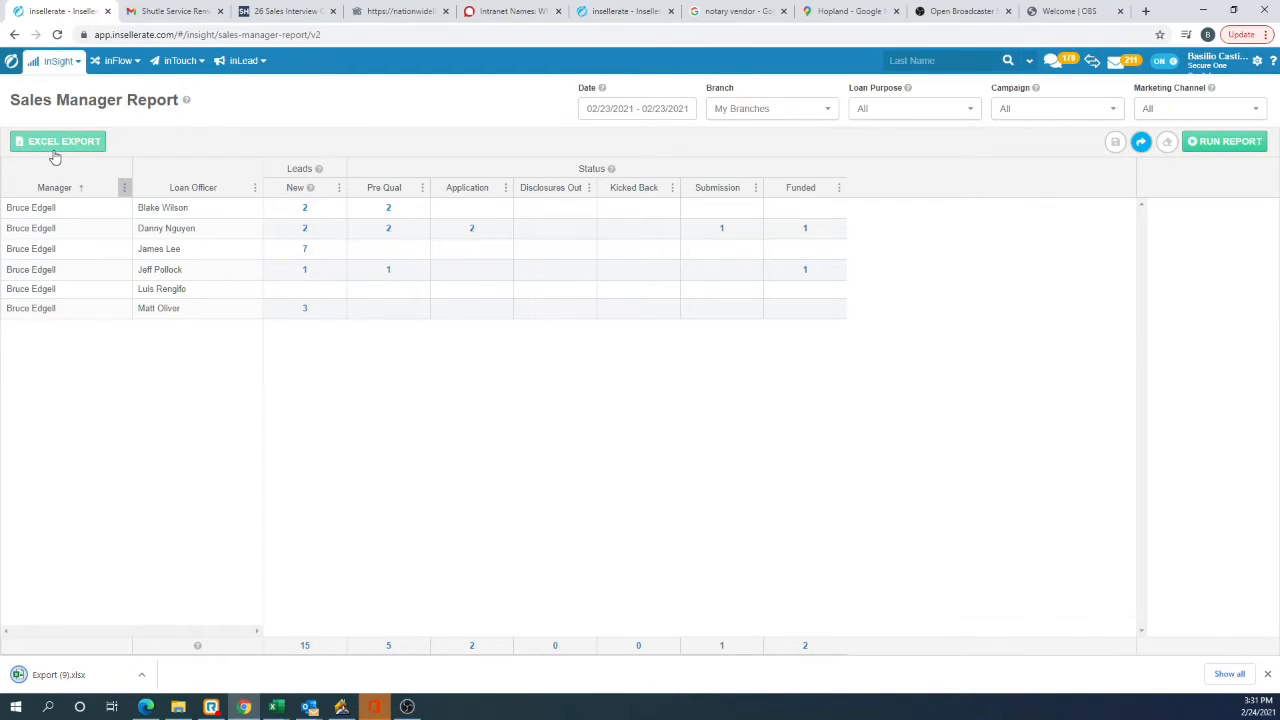
pyautogui.click(68, 676)
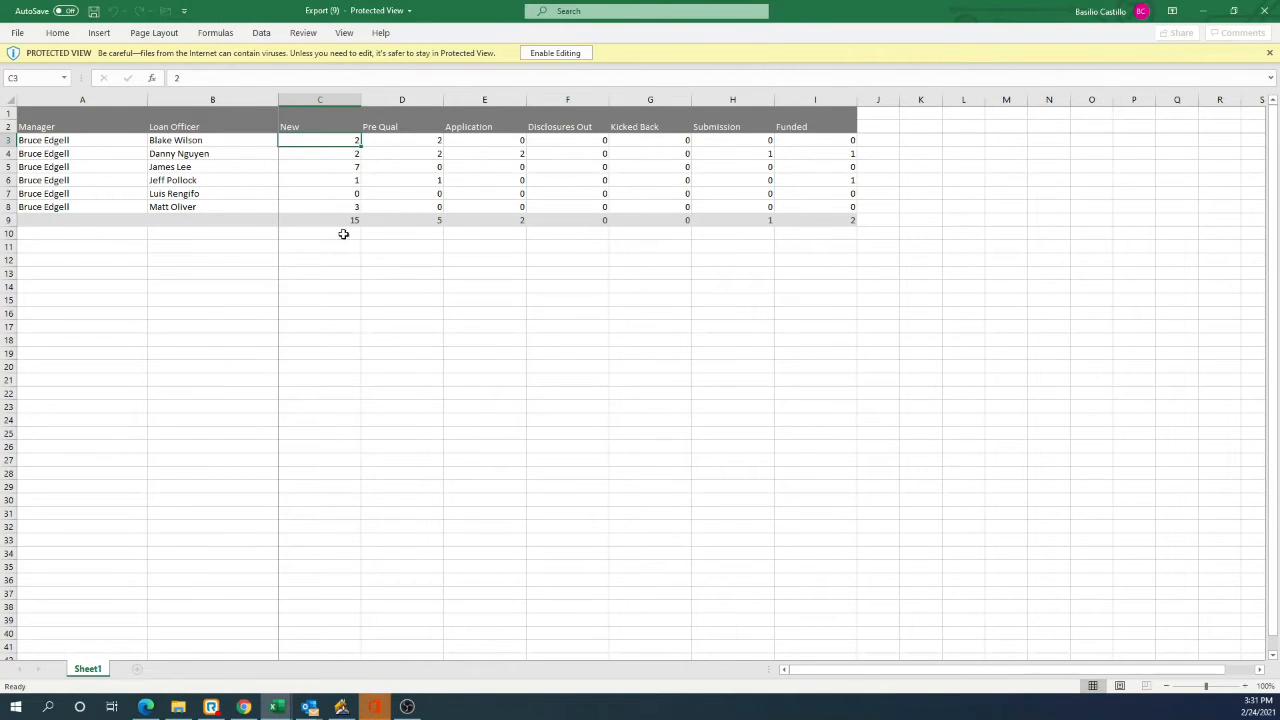
pyautogui.click(556, 54)
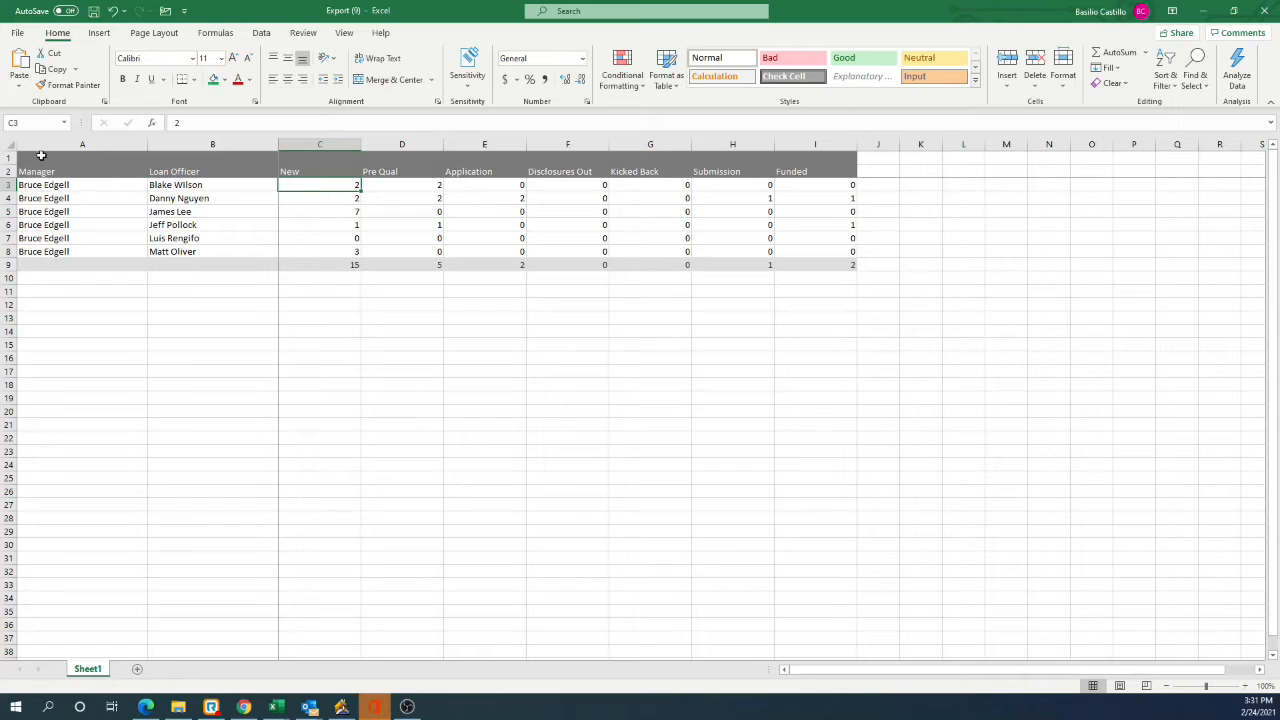
# Step: Fill the header rows of the exported table, A1:I2, with green
pyautogui.moveTo(8, 158); pyautogui.dragTo(463, 157)
pyautogui.moveTo(719, 158); pyautogui.dragTo(756, 165)
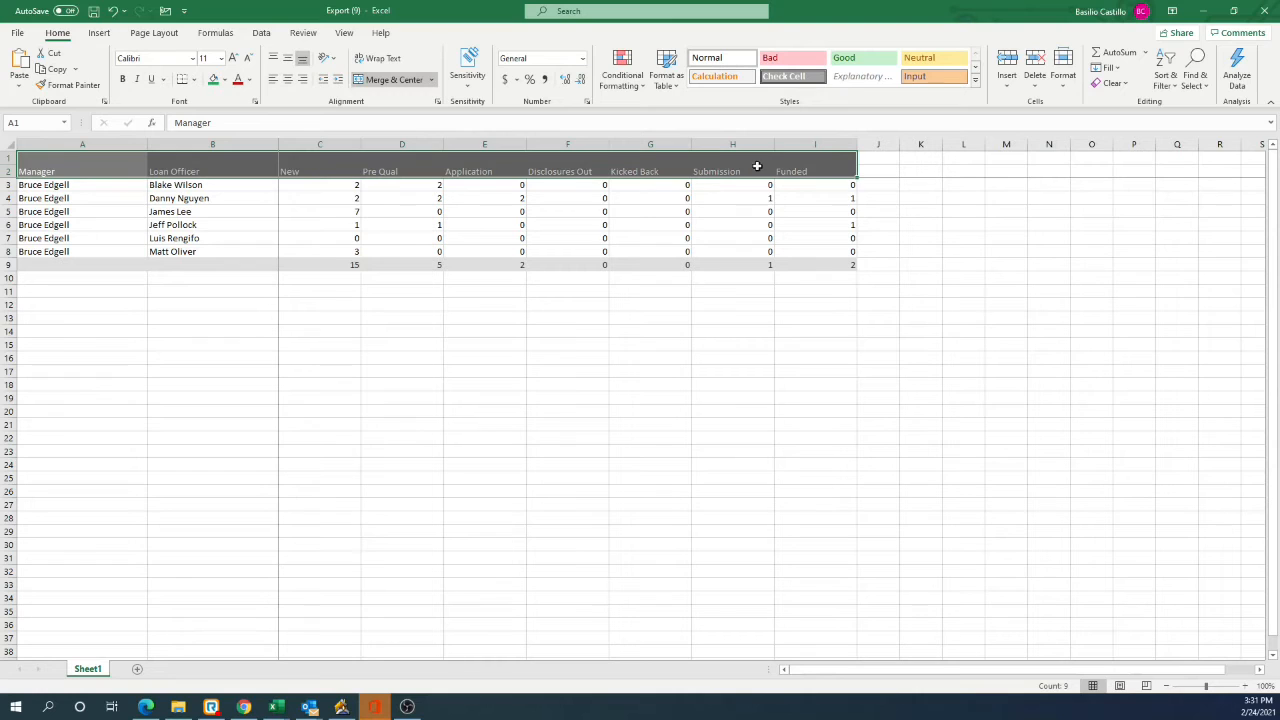
pyautogui.click(212, 83)
# Step: Make the whole table A1:I9 bold and apply All Borders to it
pyautogui.moveTo(60, 185); pyautogui.dragTo(850, 266)
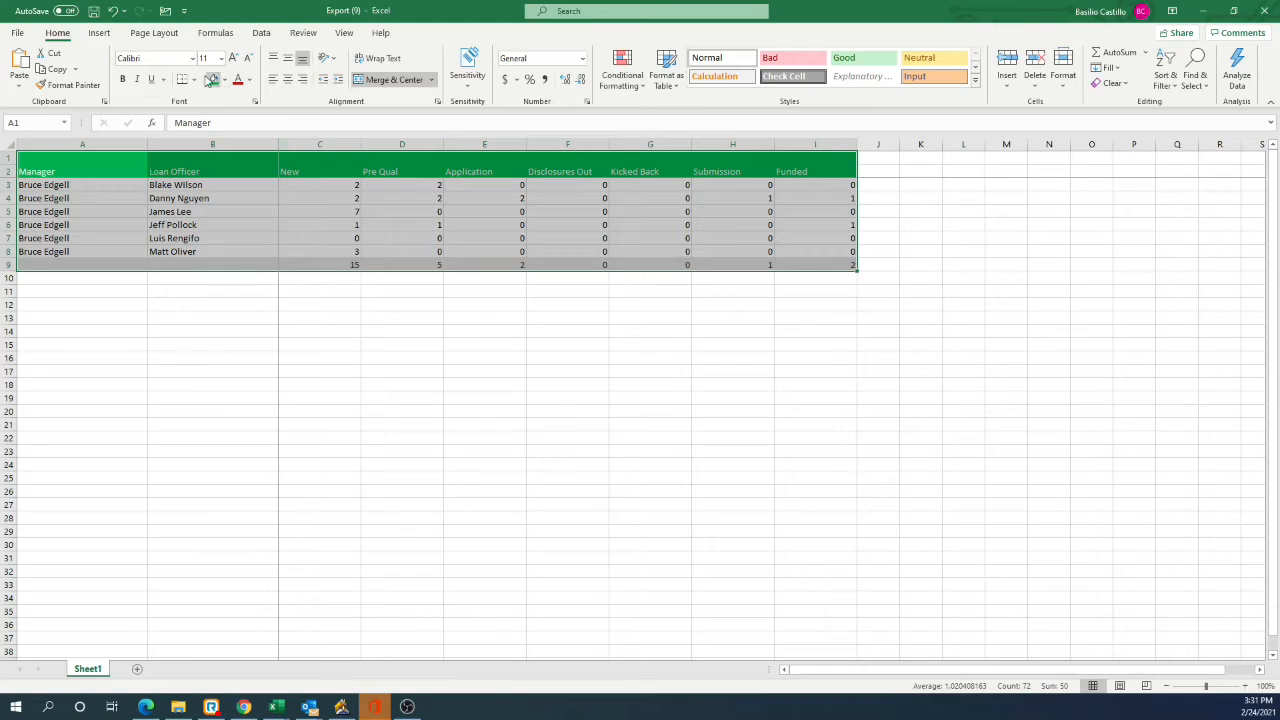
pyautogui.click(121, 80)
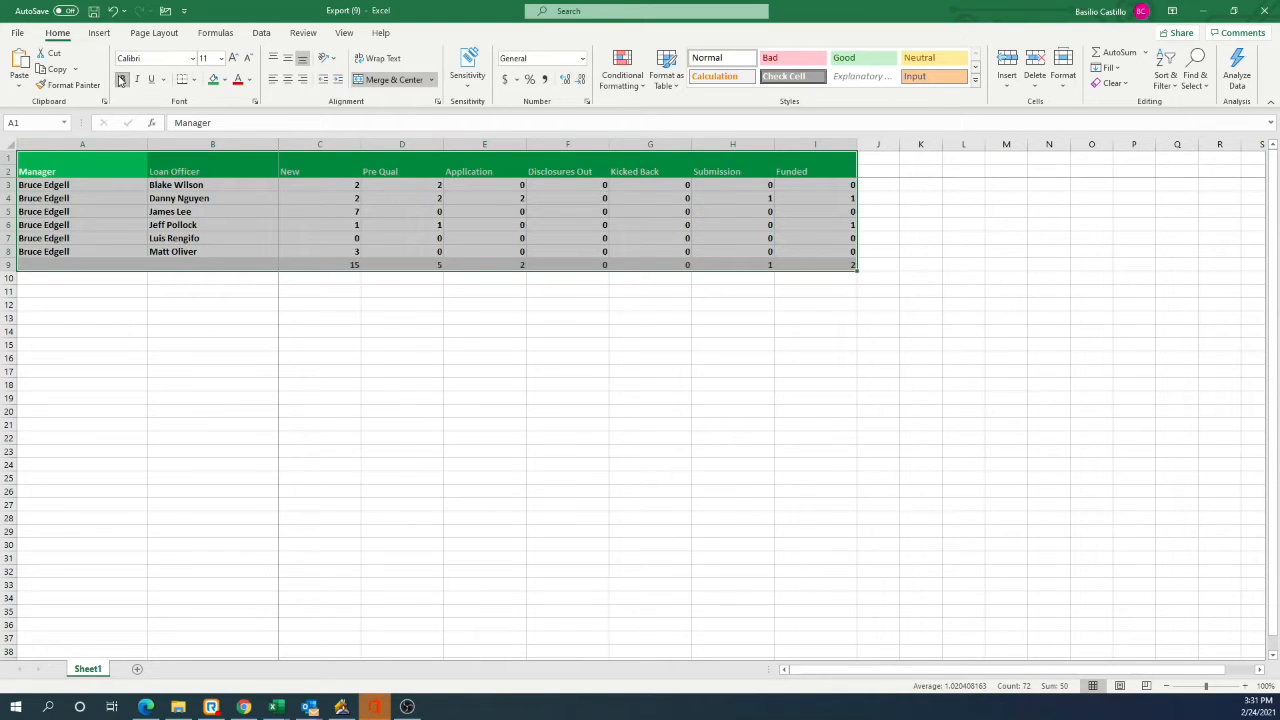
pyautogui.click(194, 81)
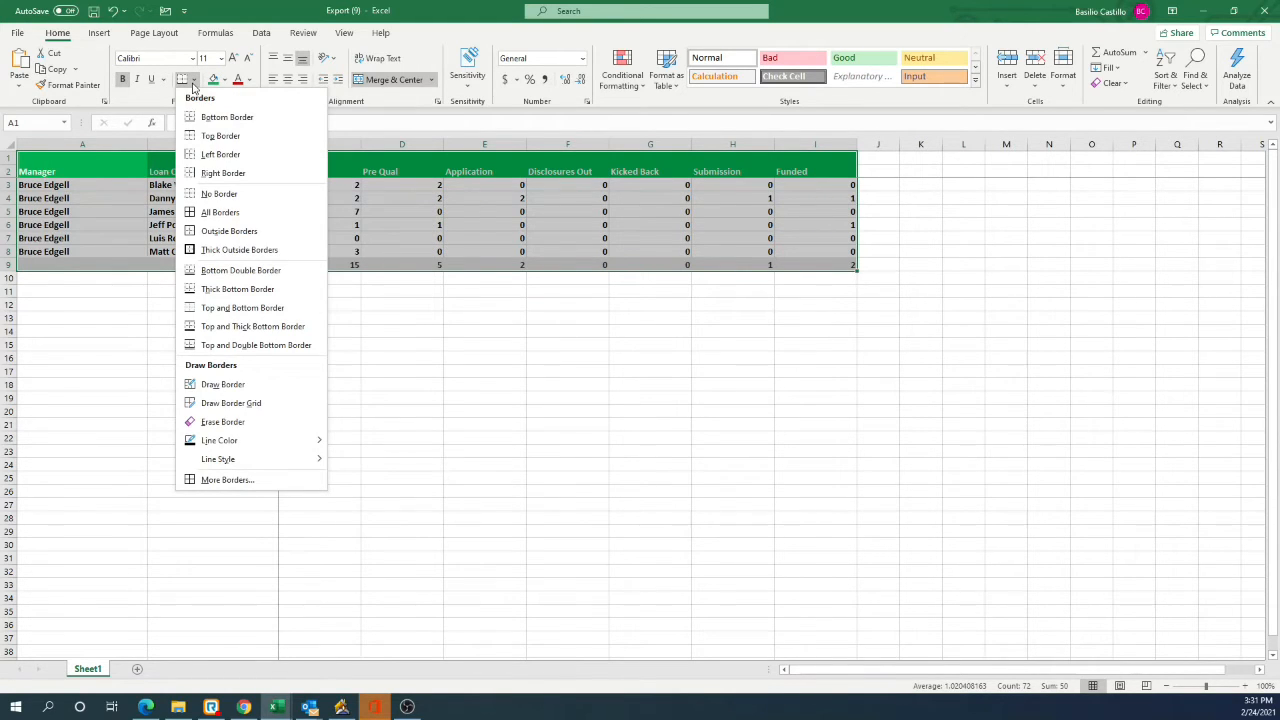
pyautogui.click(220, 212)
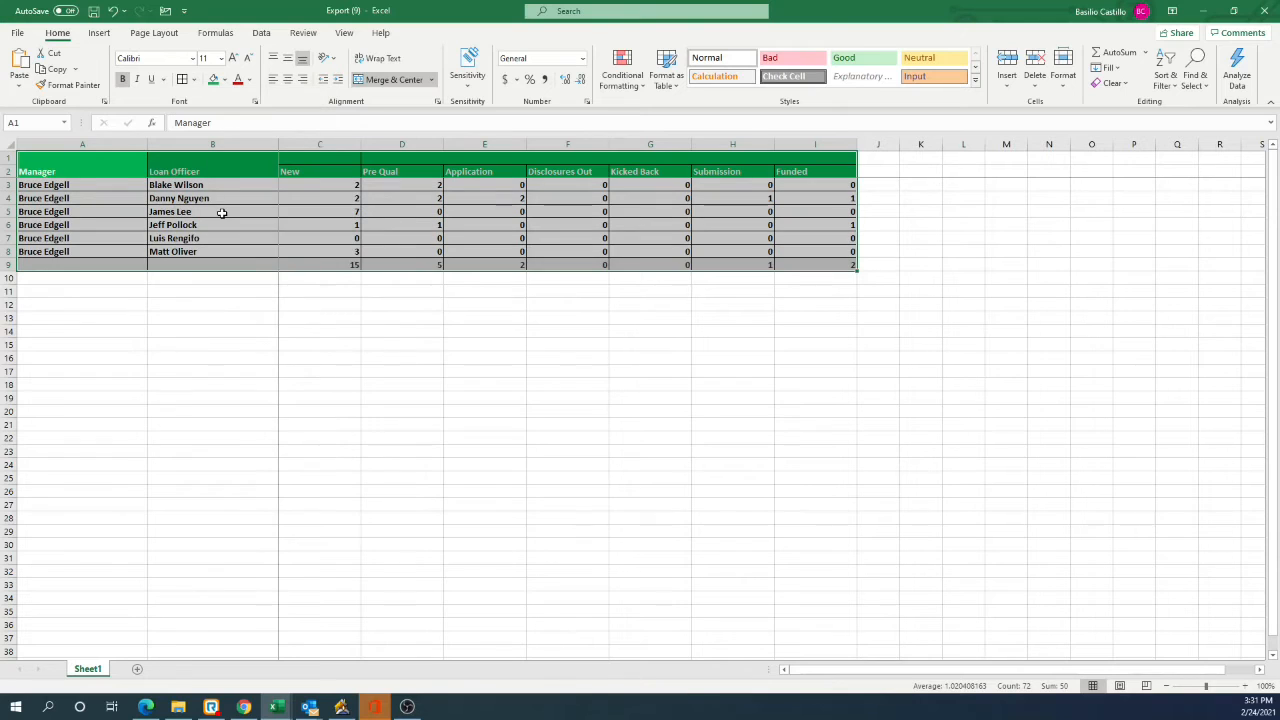
pyautogui.click(540, 323)
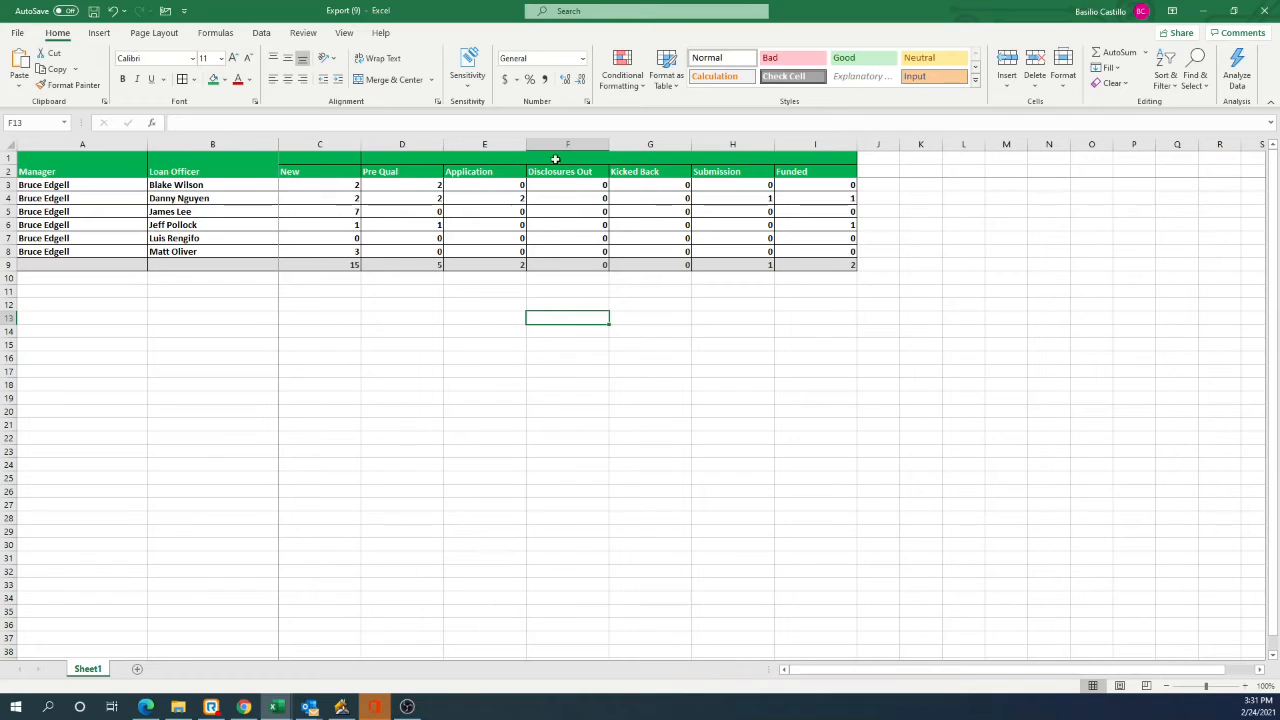
# Step: Insert a column before Disclosures Out and give it the header "Credit Report %" in F2
pyautogui.click(483, 171)
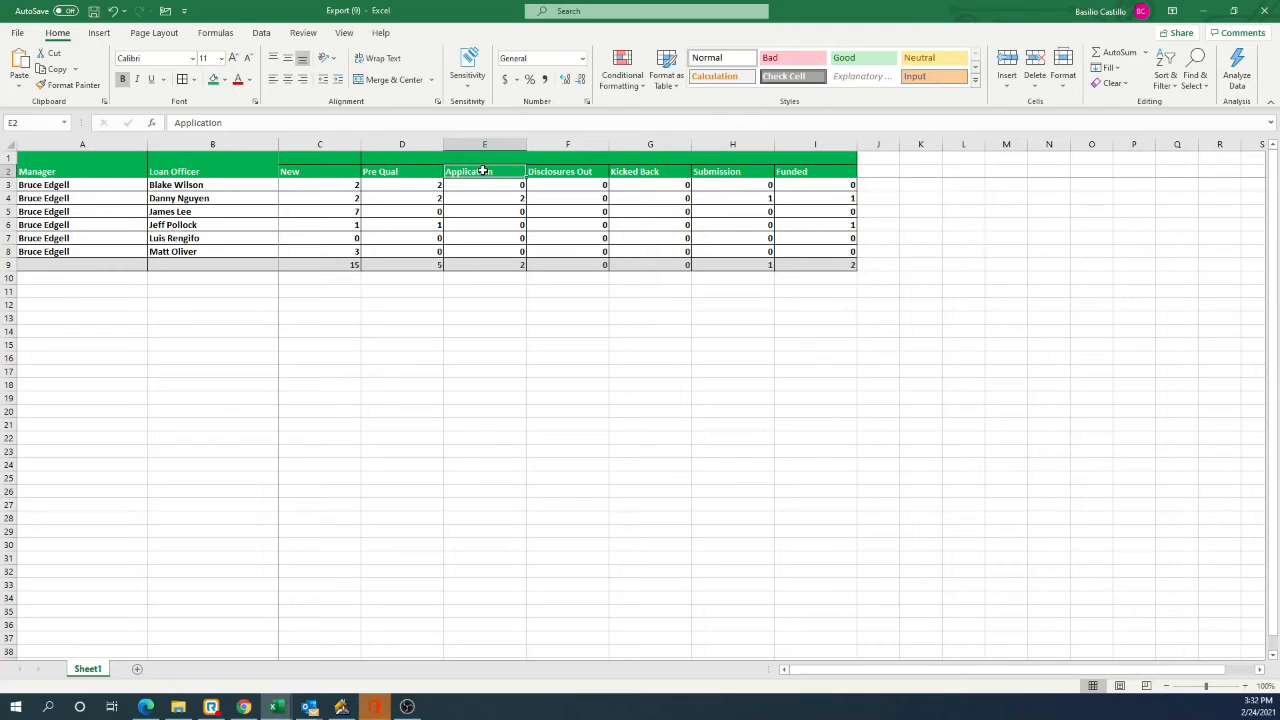
pyautogui.click(316, 173)
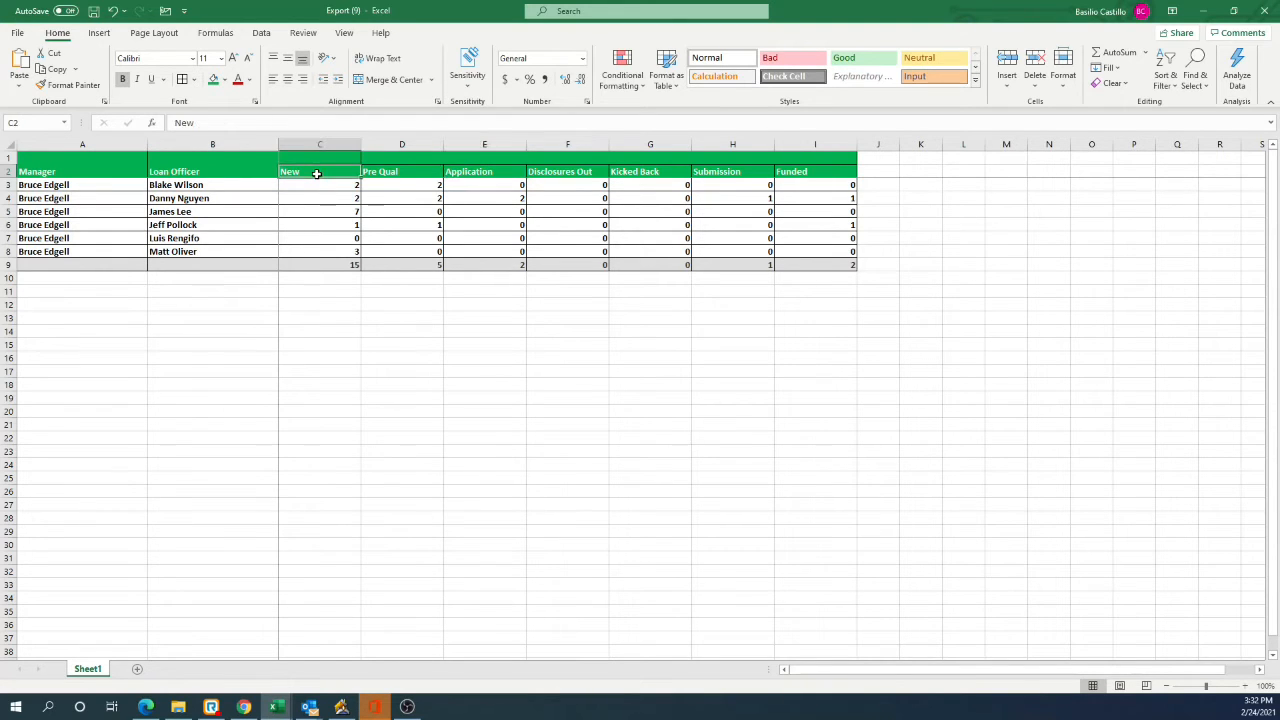
pyautogui.click(561, 143)
pyautogui.rightClick(562, 145)
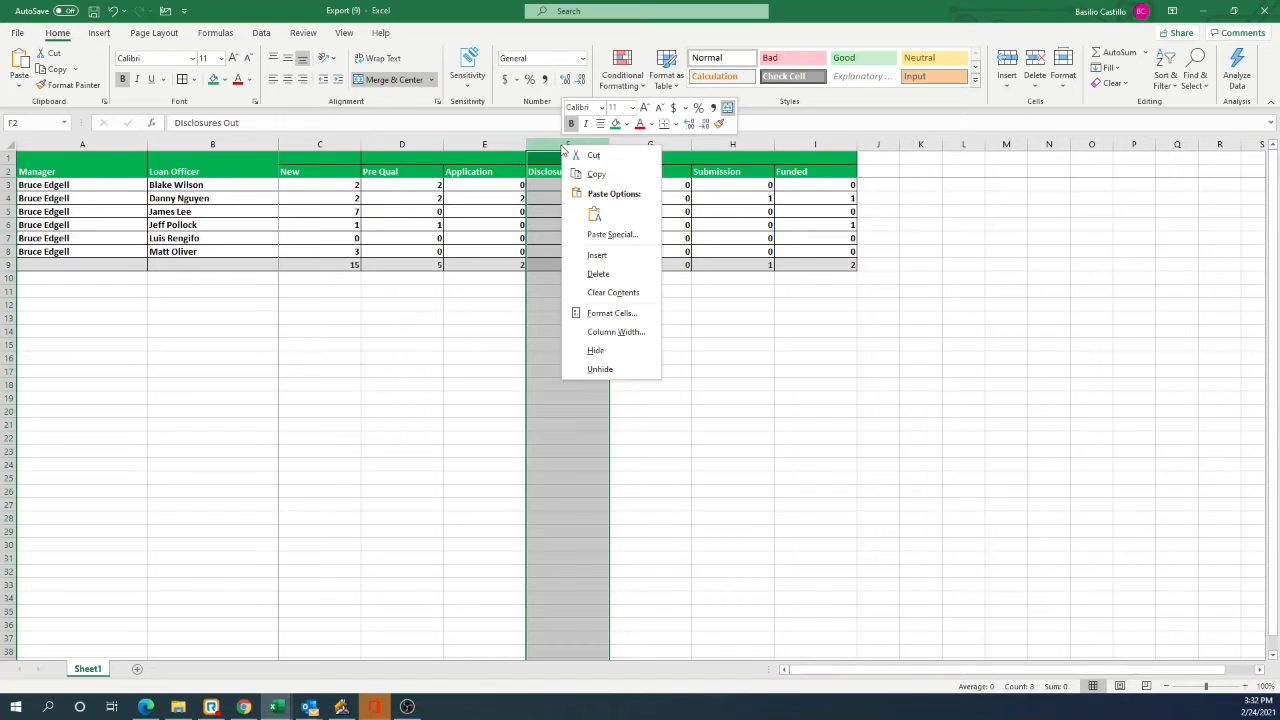
pyautogui.click(555, 143)
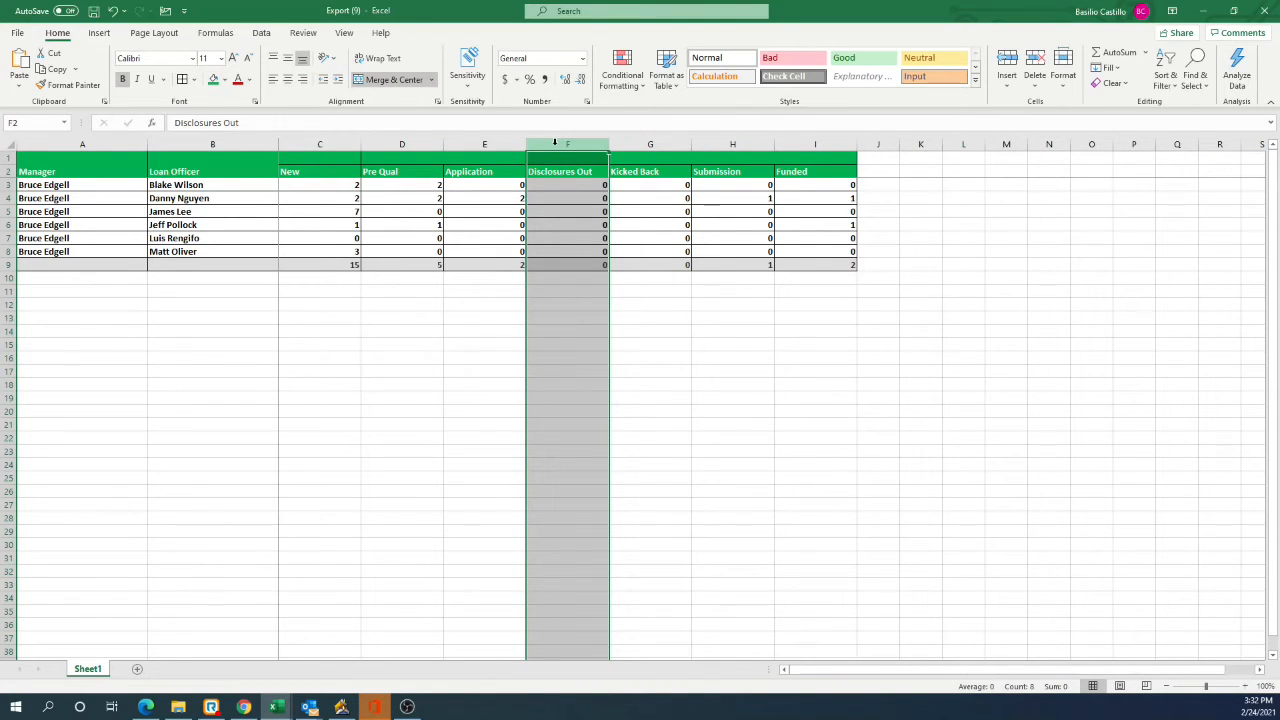
pyautogui.rightClick(560, 145)
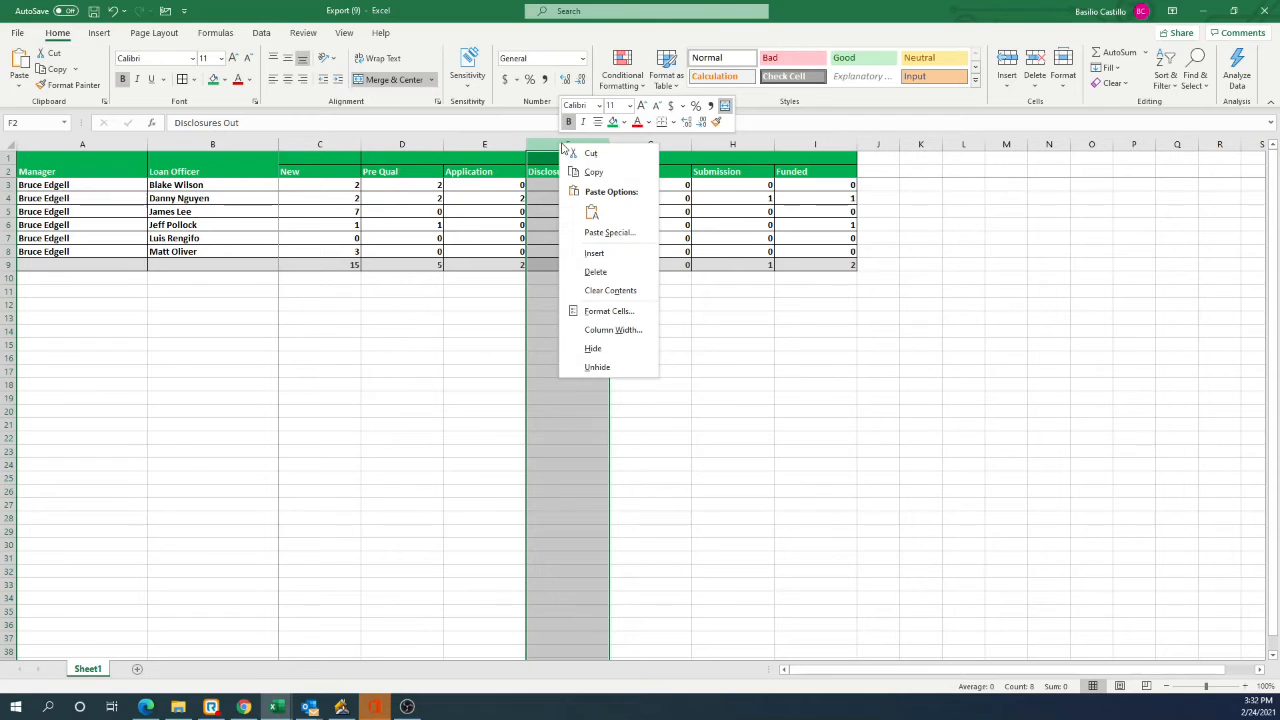
pyautogui.click(594, 253)
pyautogui.click(568, 170)
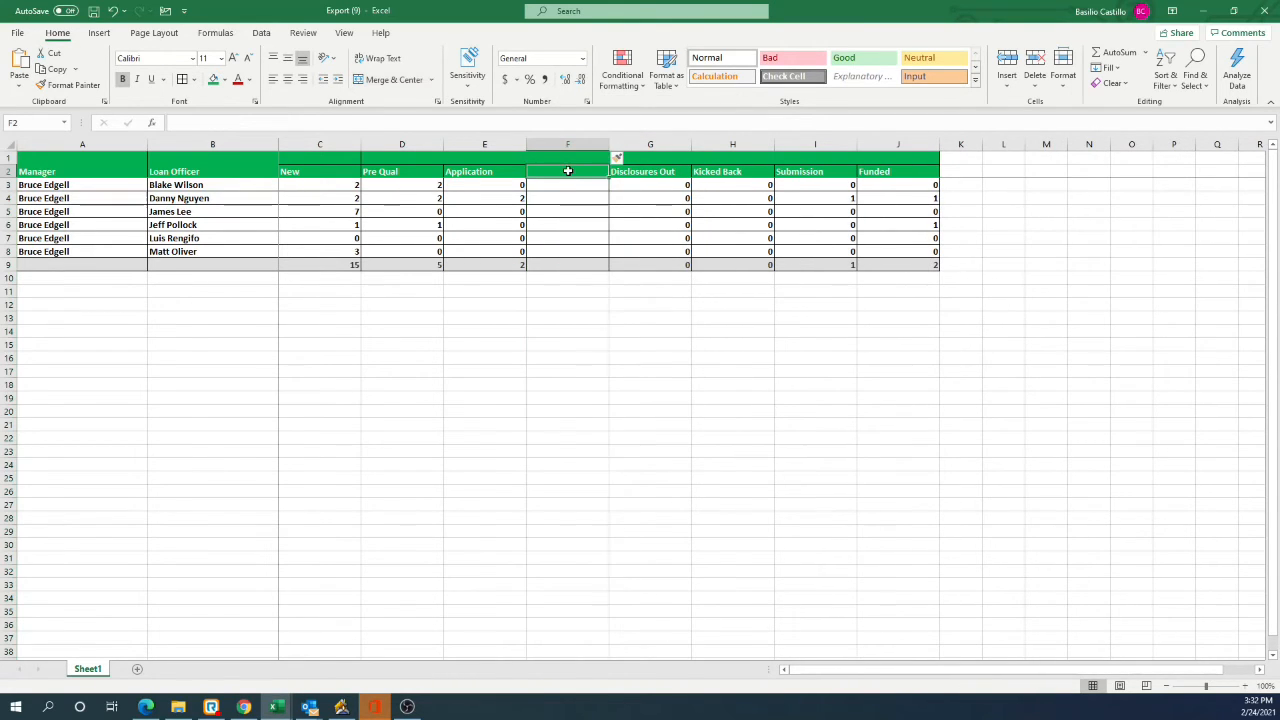
pyautogui.write('Credit Report %')
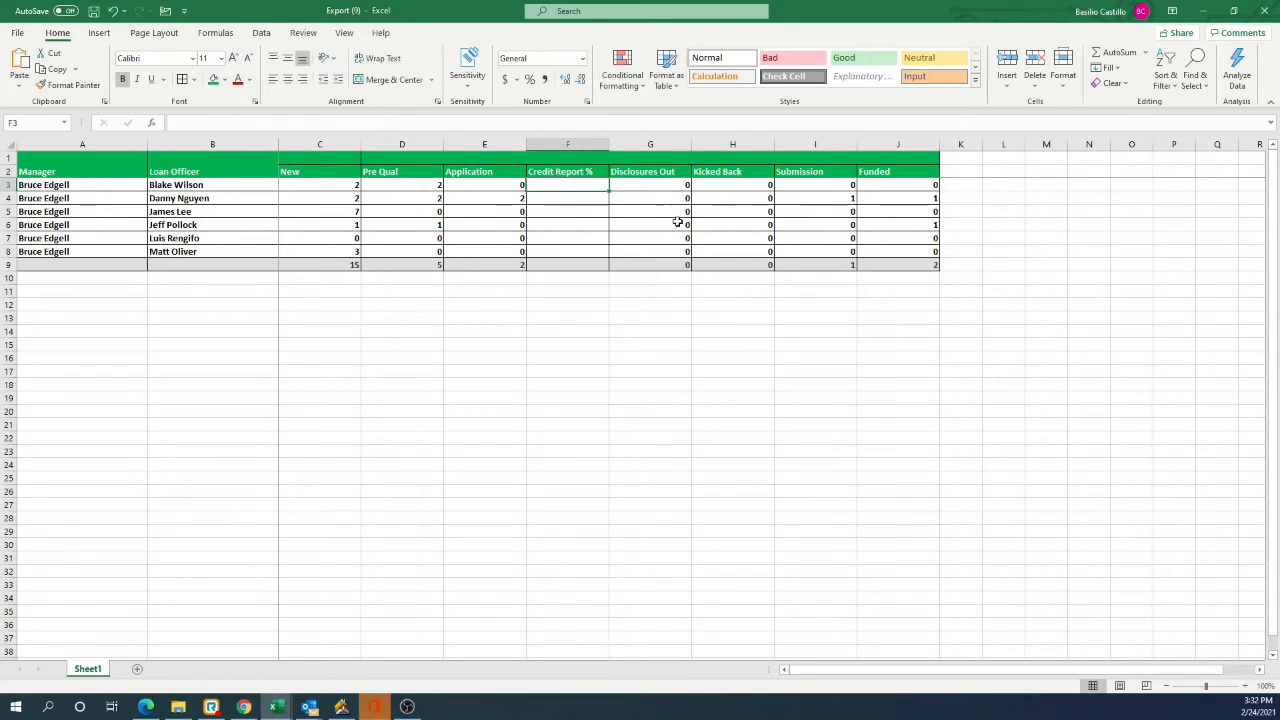
# Step: Insert a column before Kicked Back and give it the header "Disclosure %" in H2
pyautogui.click(722, 143)
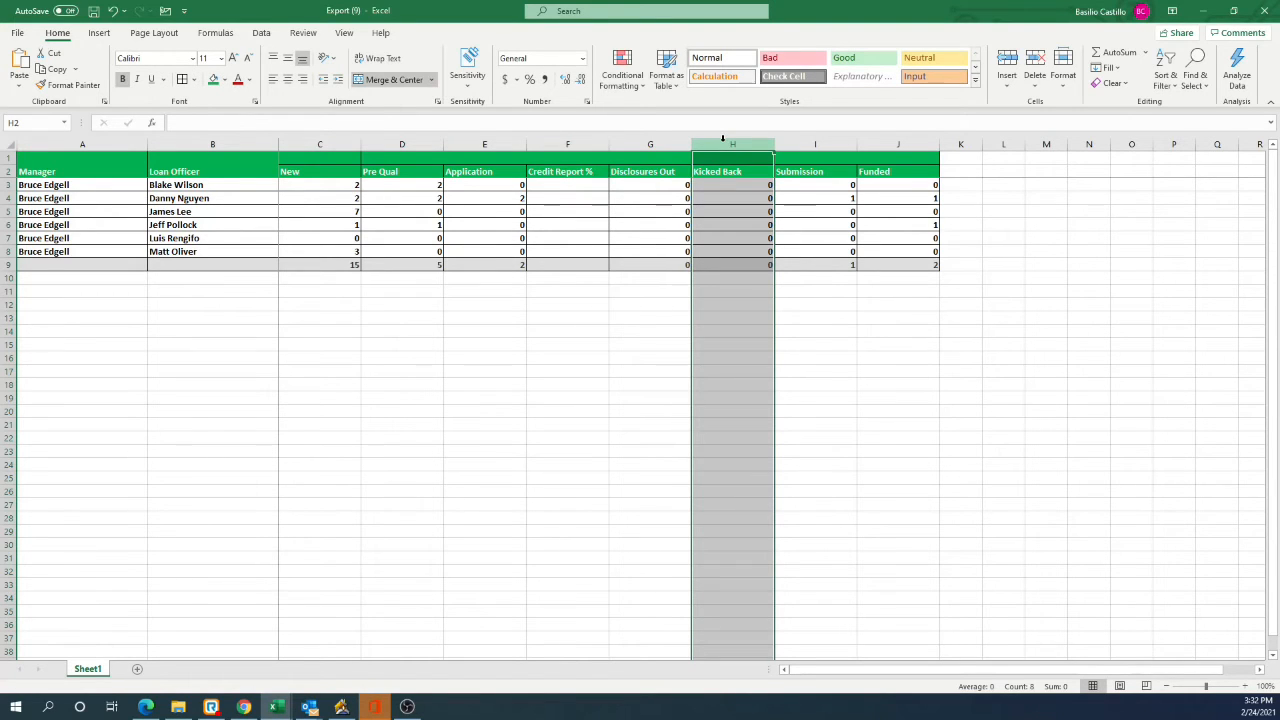
pyautogui.rightClick(727, 143)
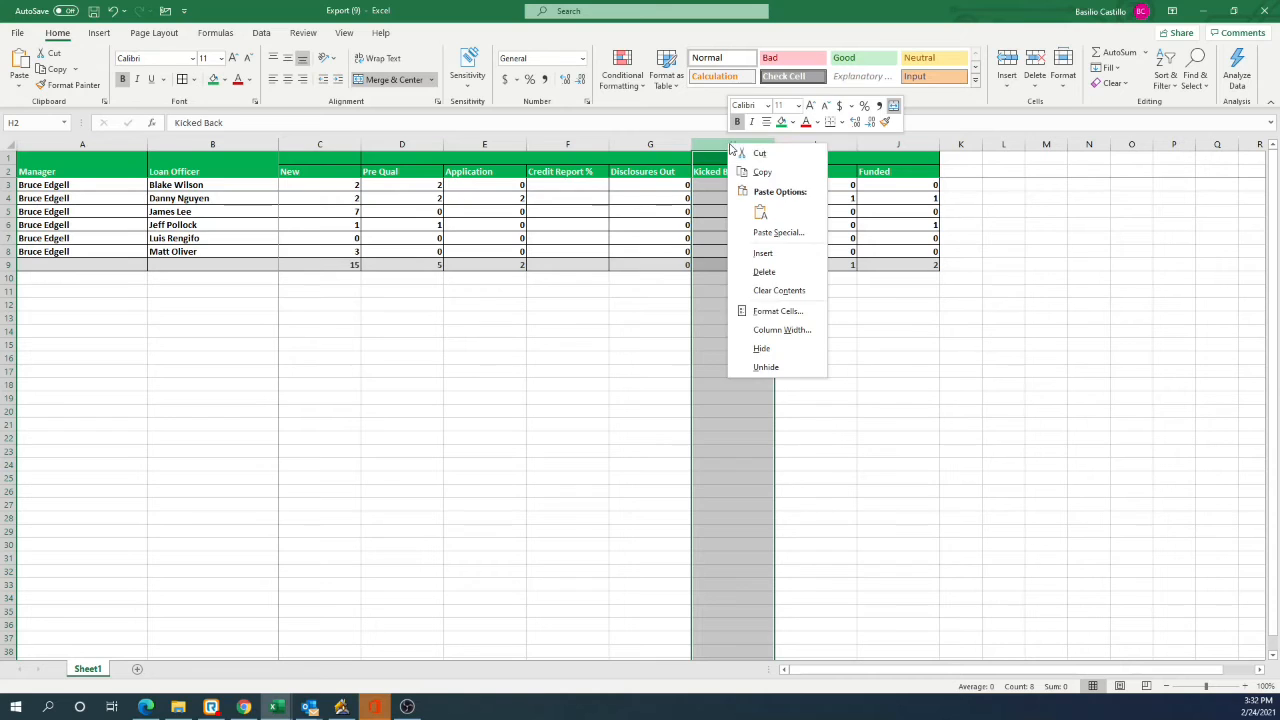
pyautogui.click(765, 253)
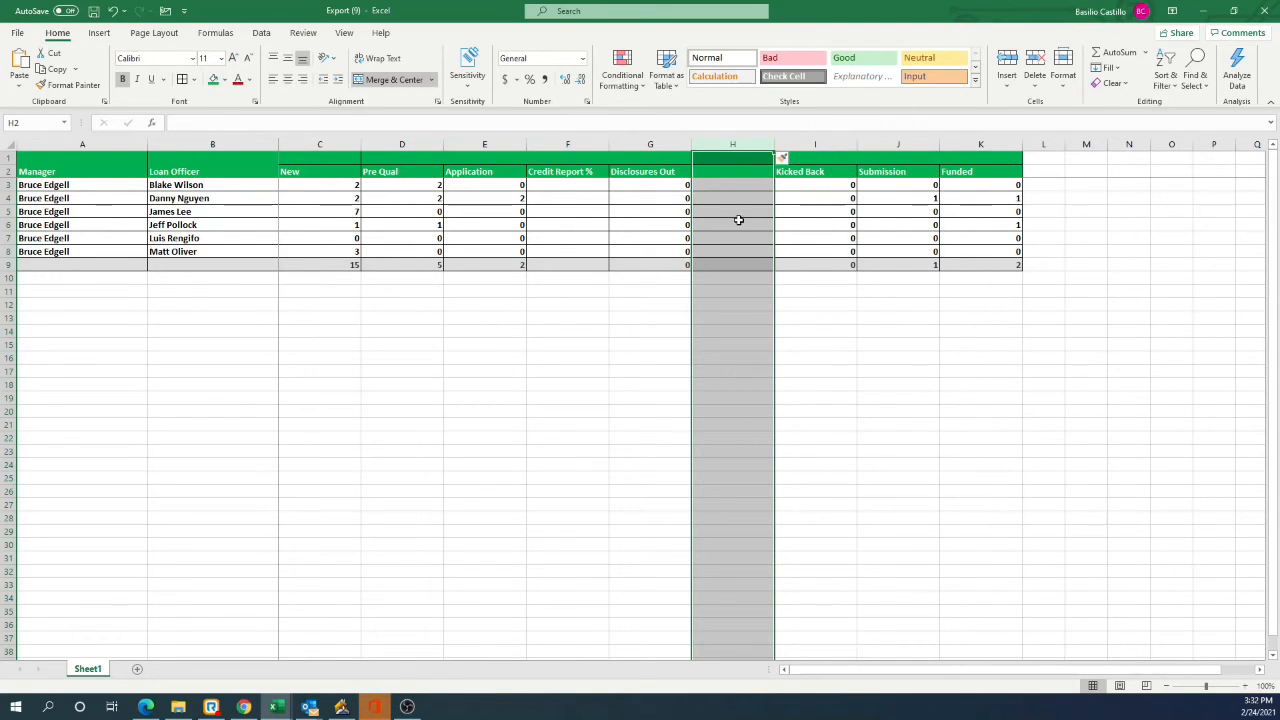
pyautogui.click(732, 172)
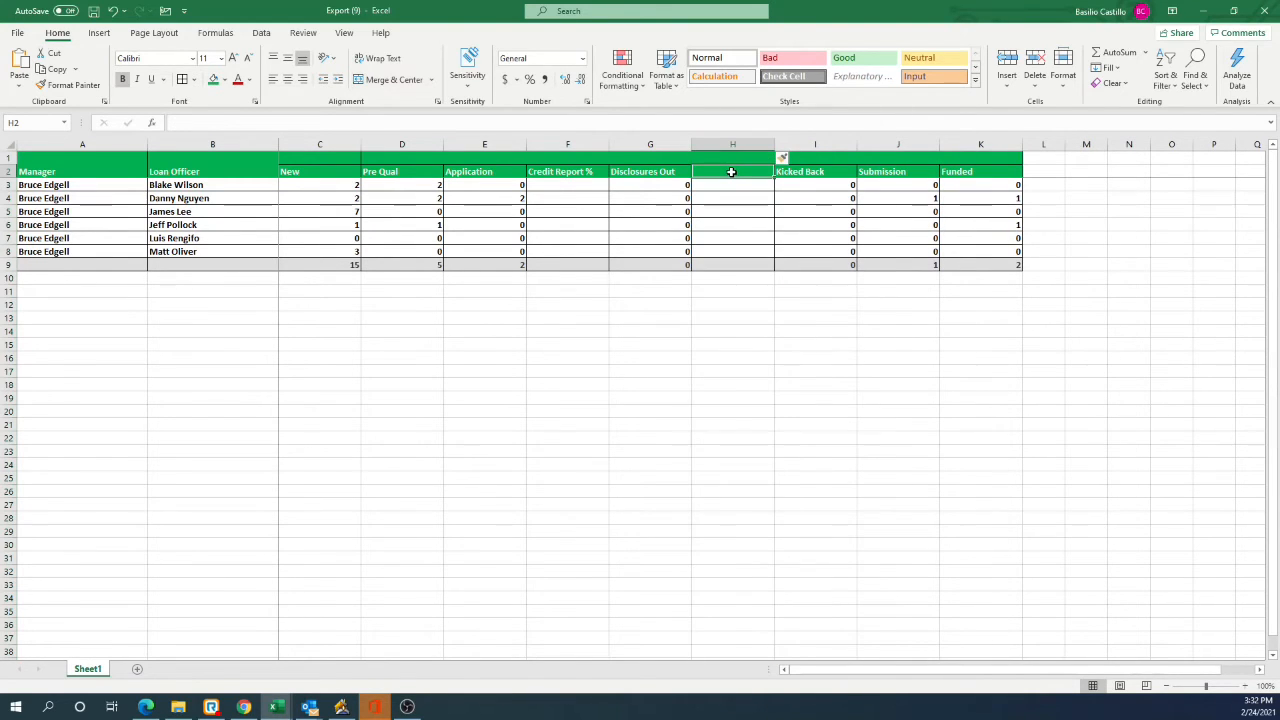
pyautogui.write('Disco')
pyautogui.write('osure %')
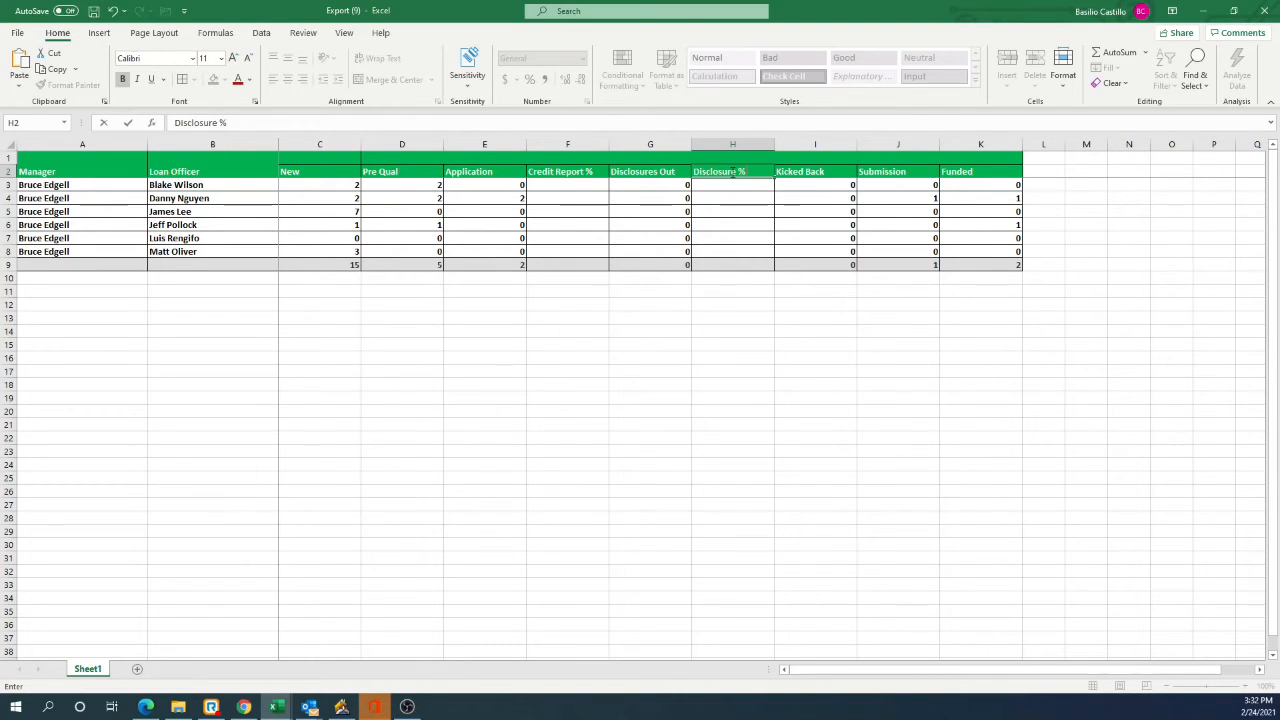
pyautogui.click(693, 326)
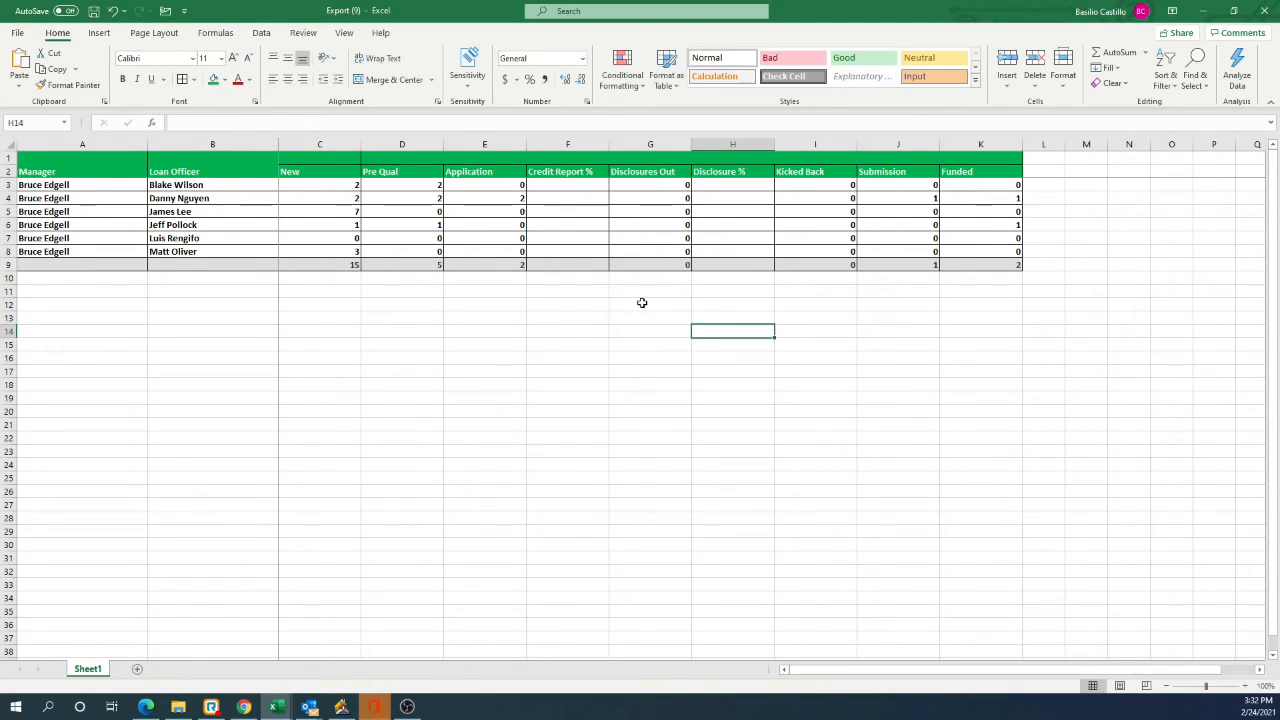
# Step: Enter =E3/C3 in F3 to divide Application by New, and fill the formula down through F9
pyautogui.click(556, 183)
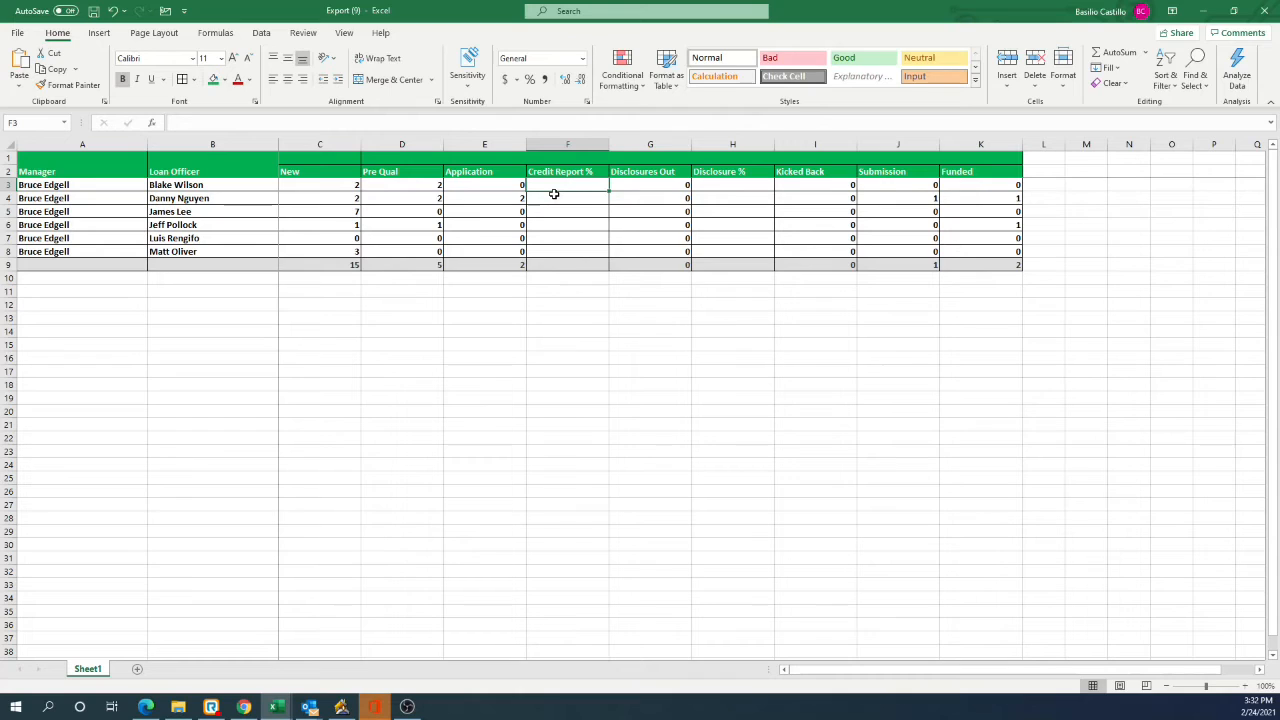
pyautogui.write('=')
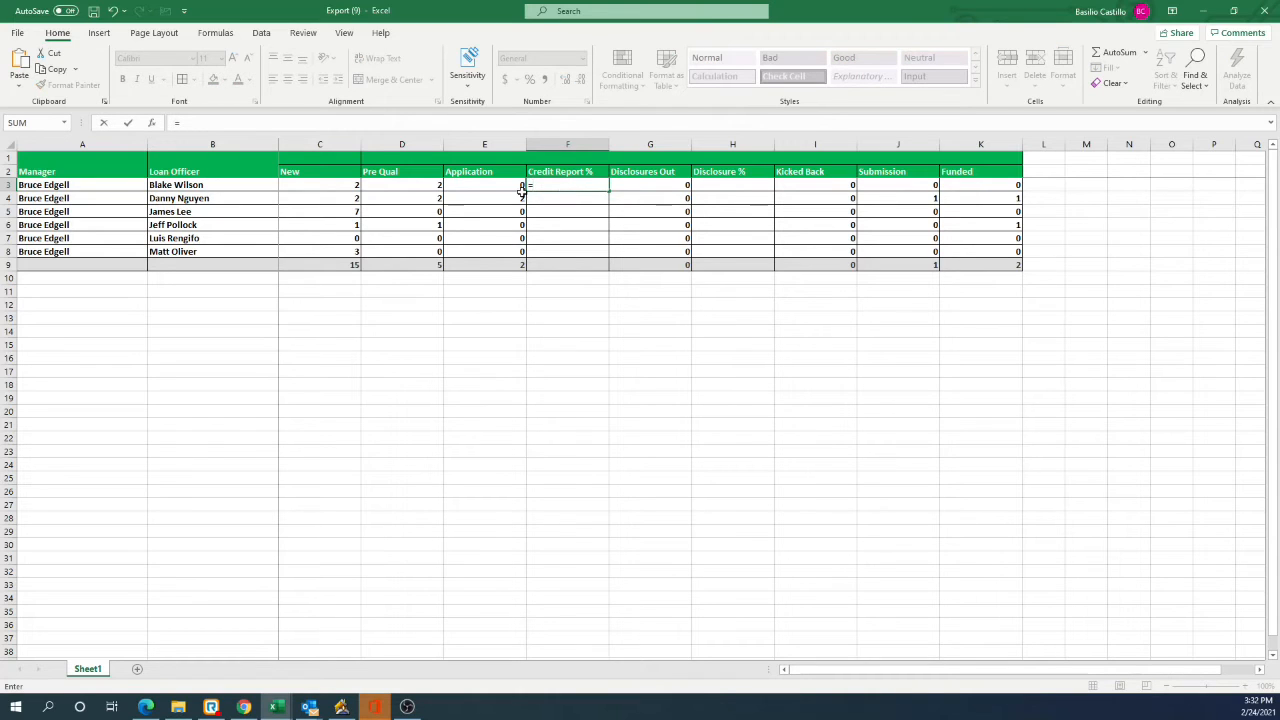
pyautogui.click(511, 182)
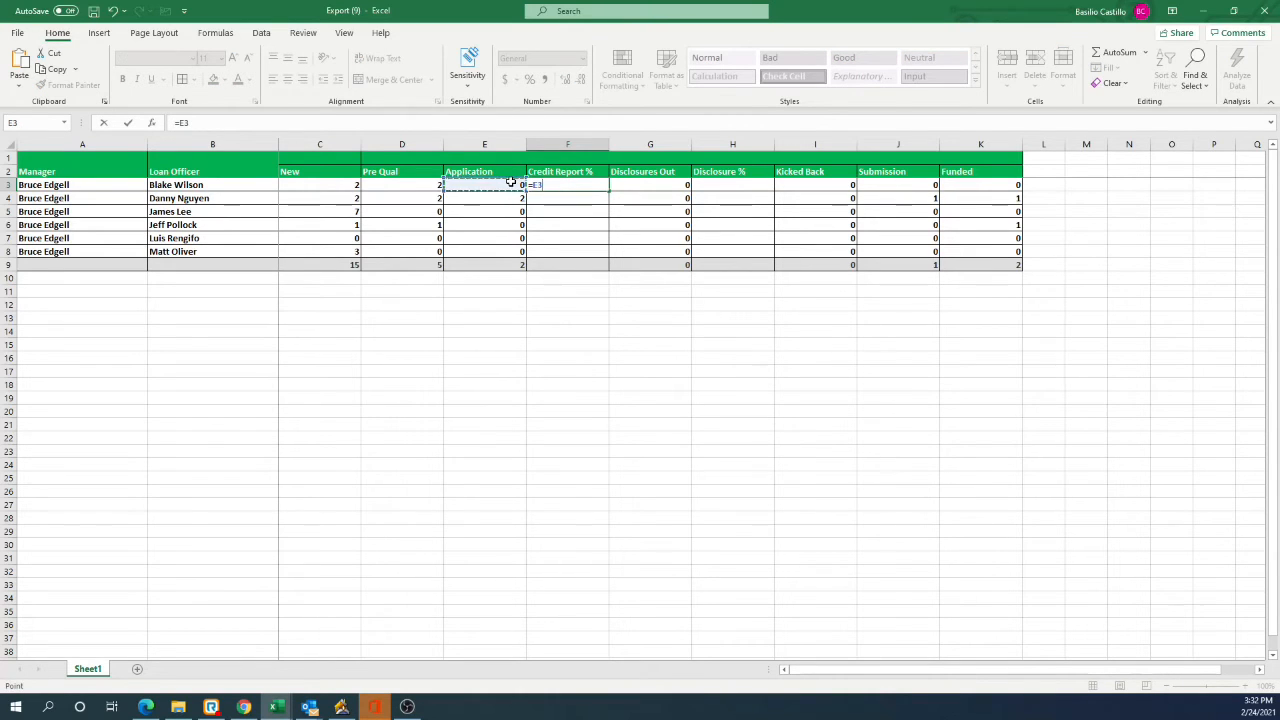
pyautogui.write('/')
pyautogui.click(342, 184)
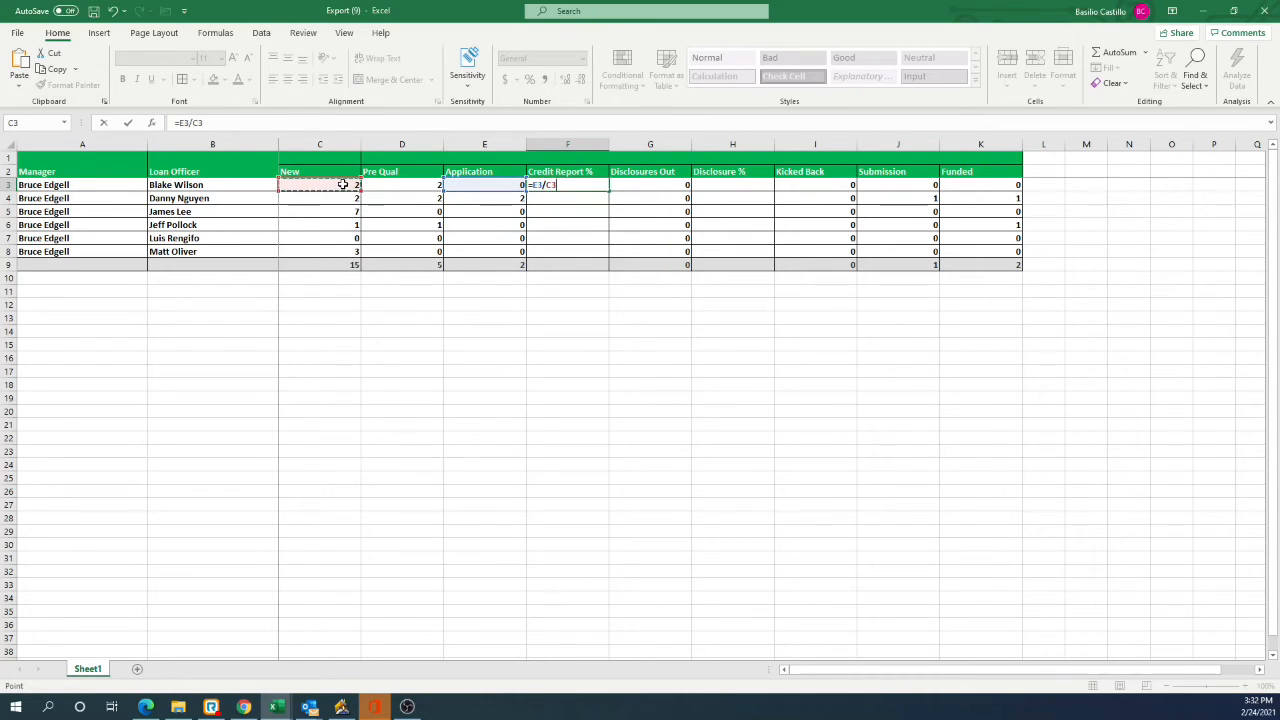
pyautogui.press('Return')
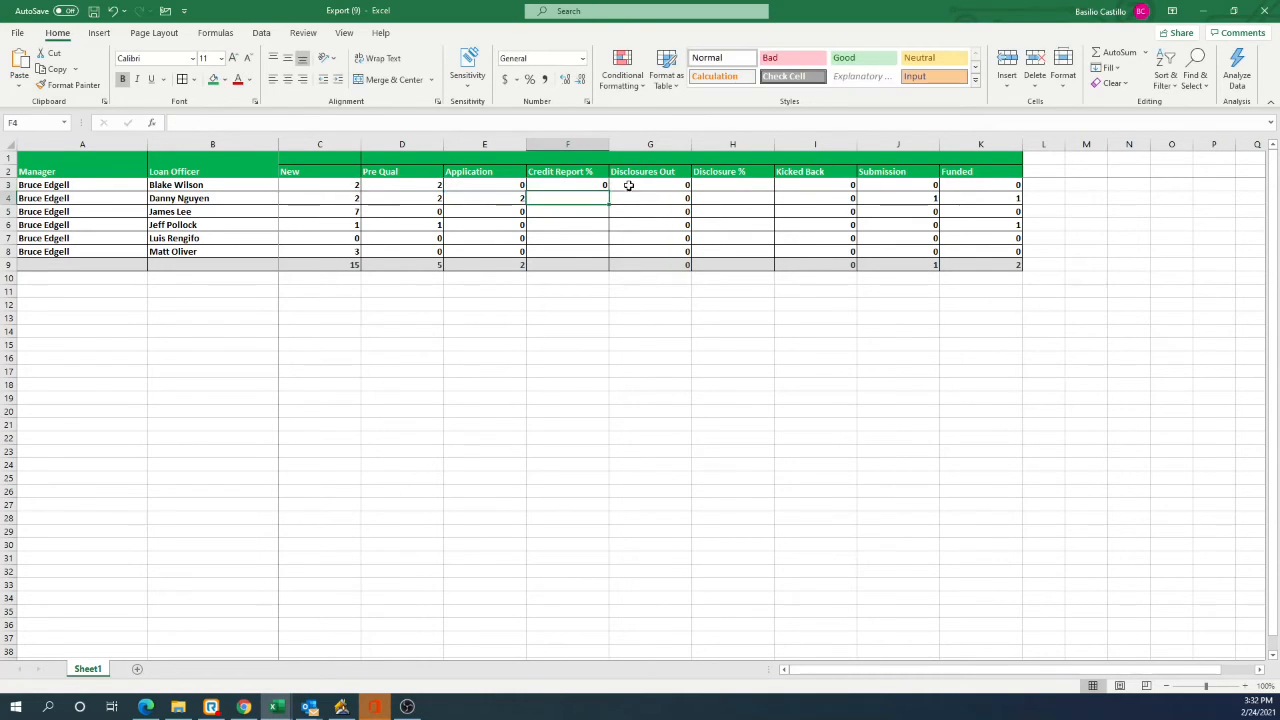
pyautogui.click(587, 184)
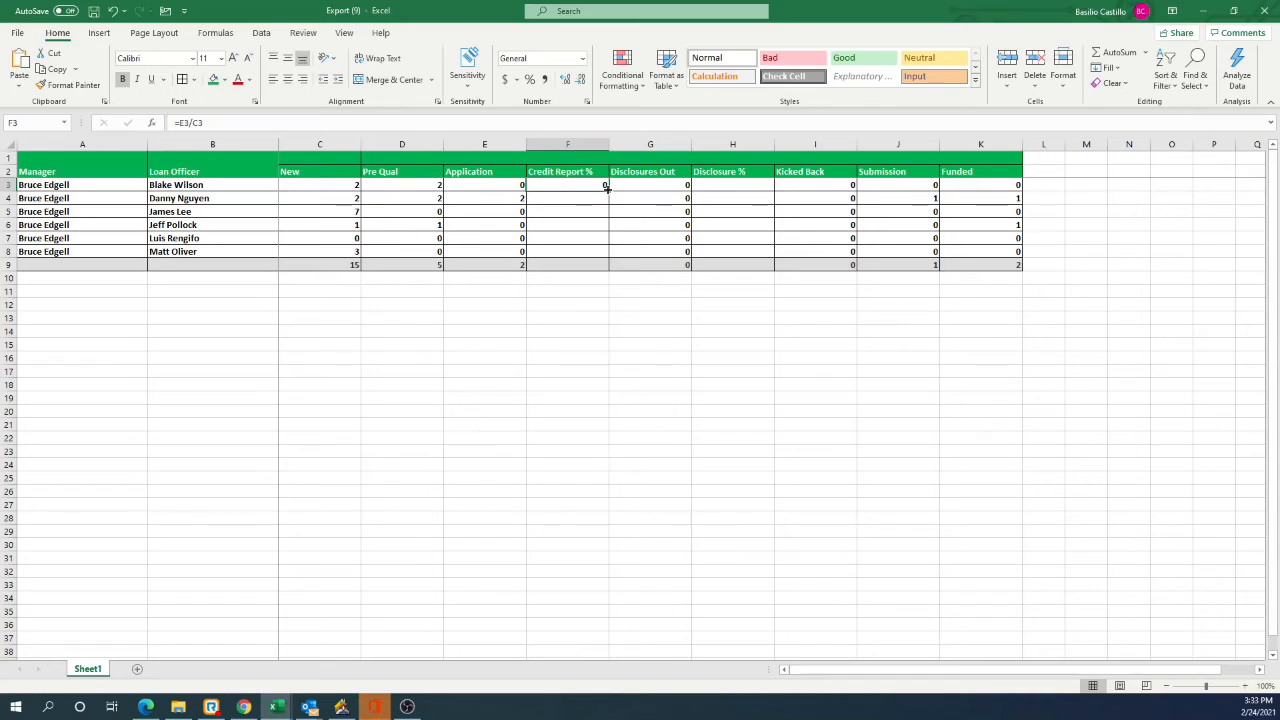
pyautogui.moveTo(606, 188); pyautogui.dragTo(611, 270)
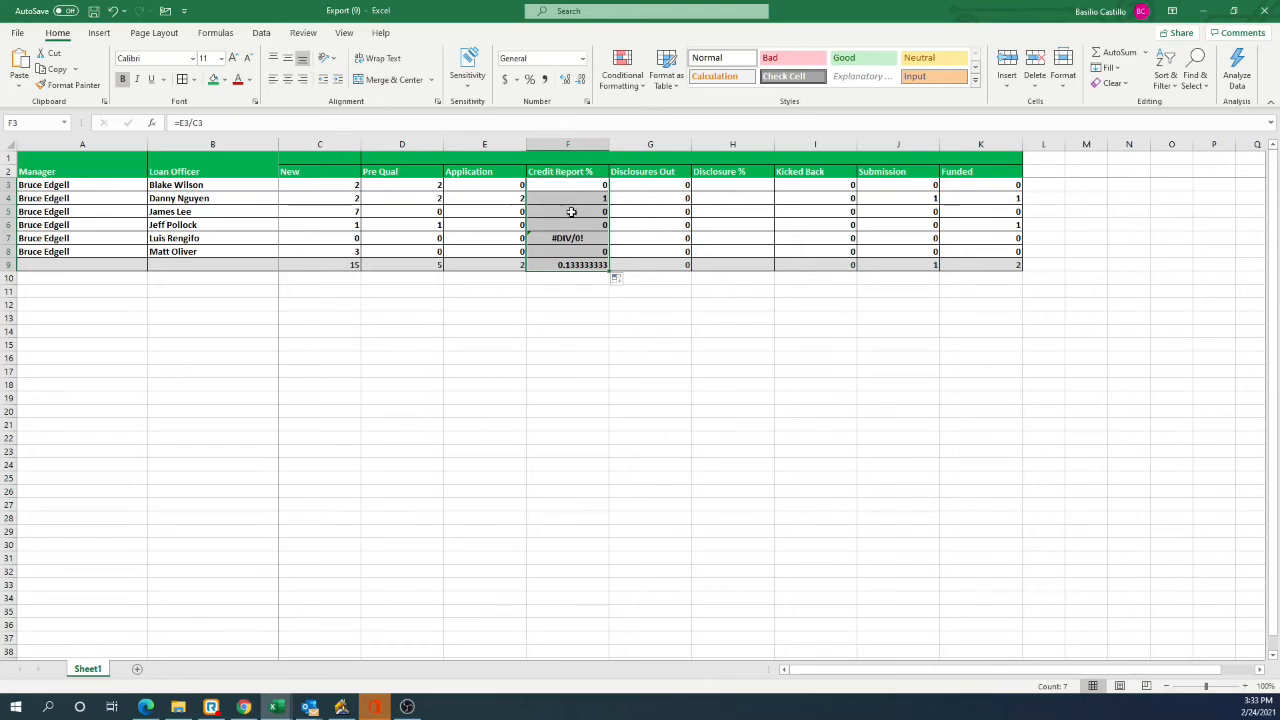
# Step: Format the Credit Report % values F3:F9 as Percentage with 2 decimal places
pyautogui.rightClick(561, 261)
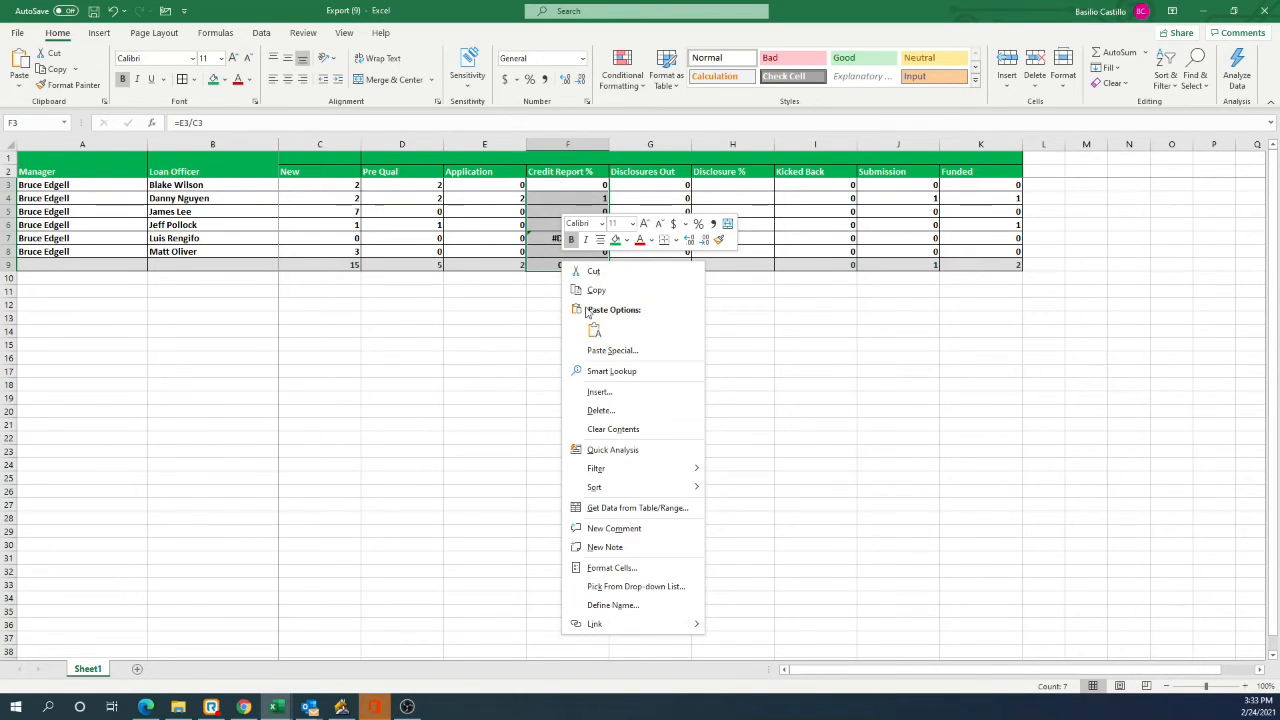
pyautogui.click(628, 568)
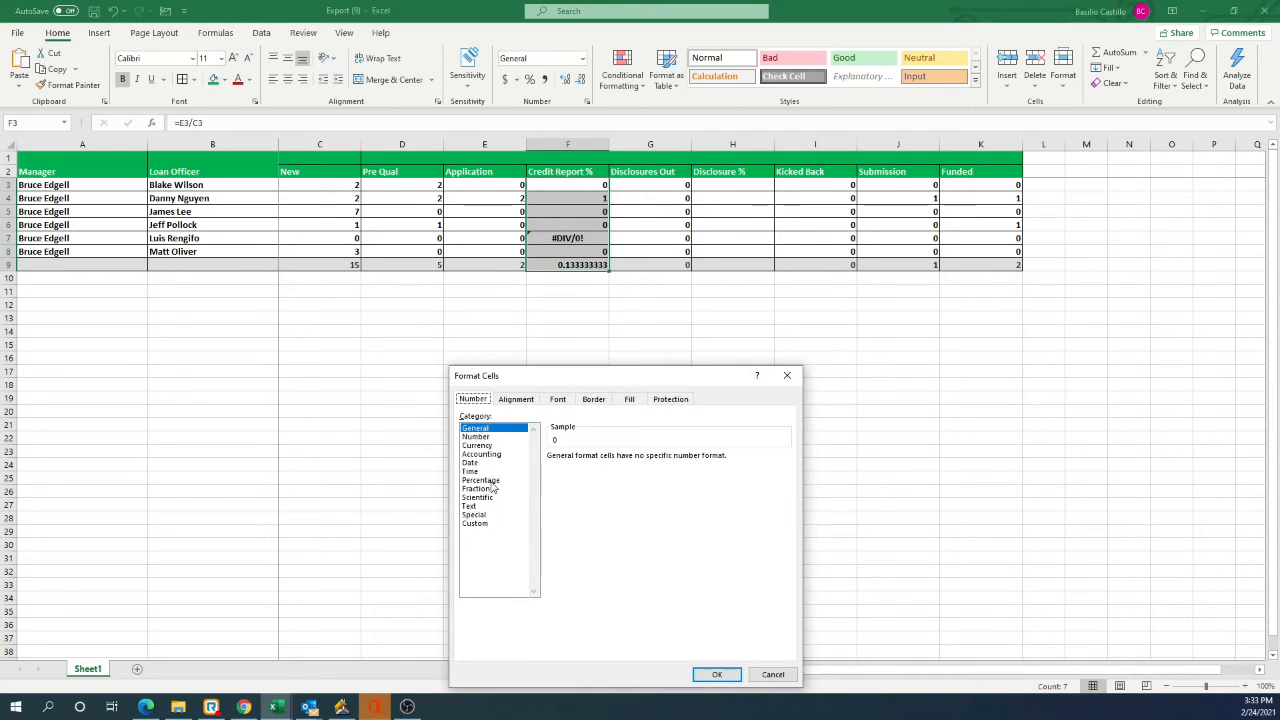
pyautogui.click(484, 480)
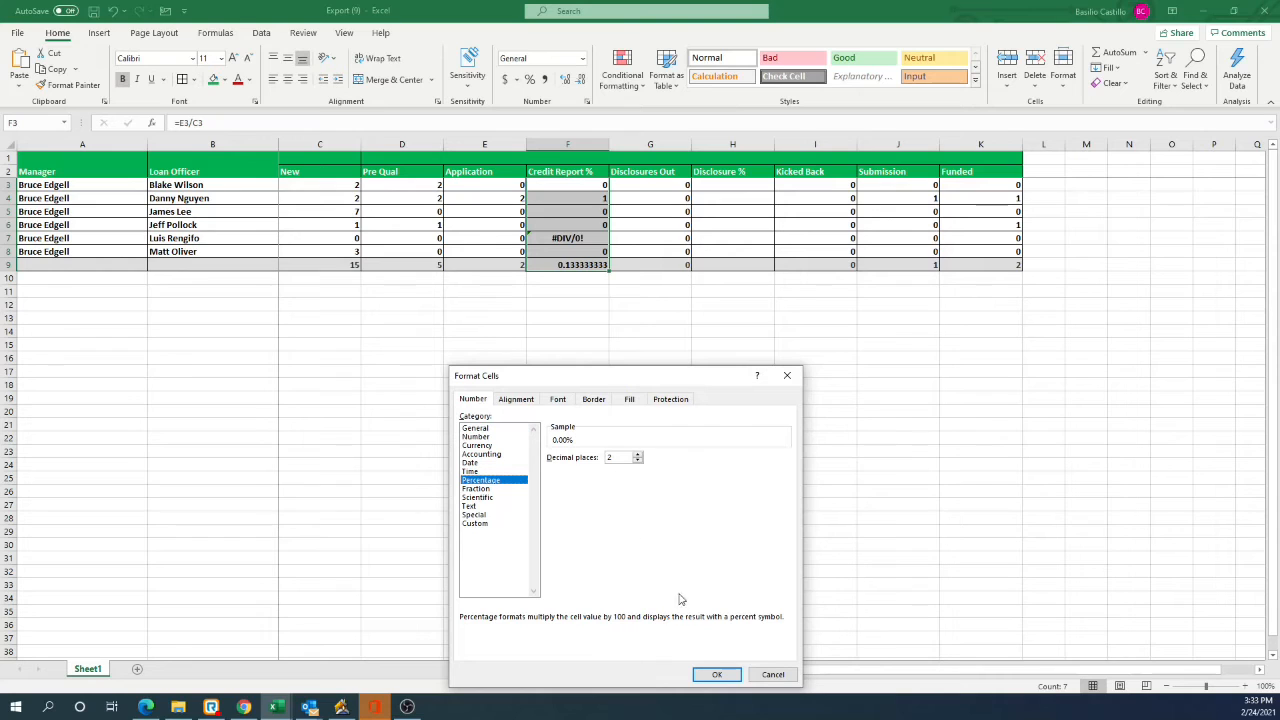
pyautogui.click(716, 675)
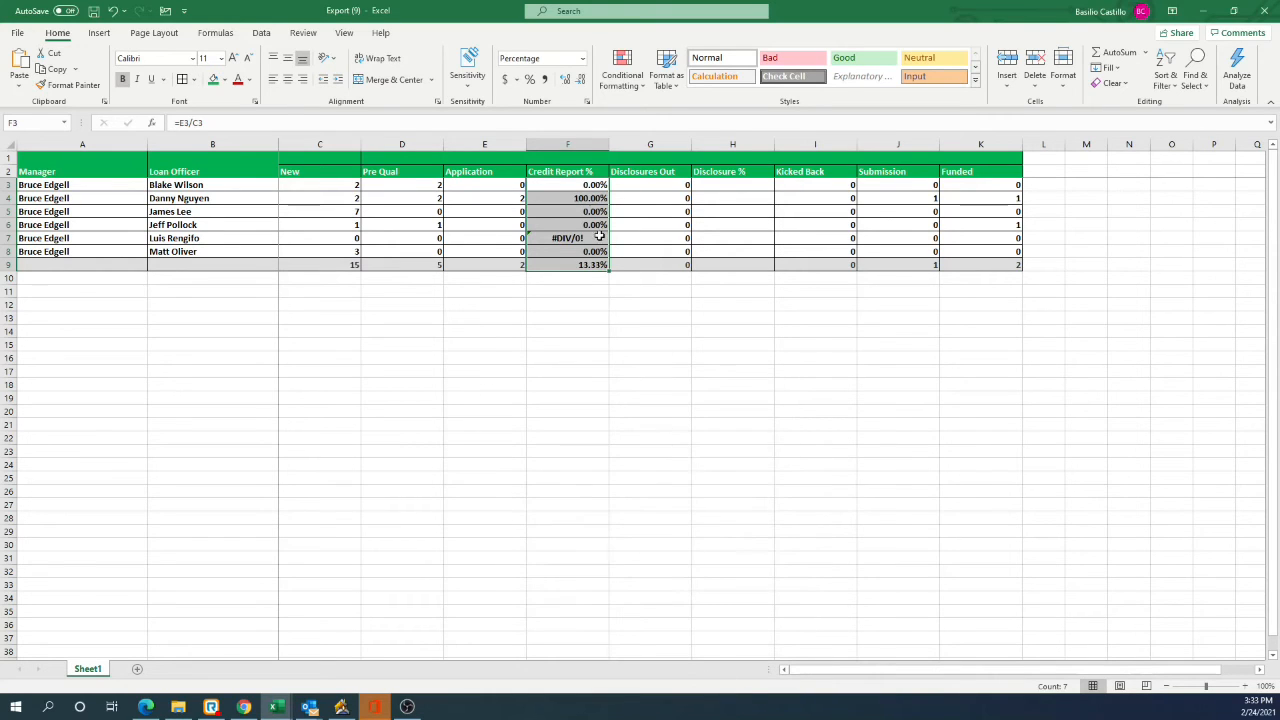
# Step: Clear the division error from cell F7 in the Credit Report % column
pyautogui.click(585, 200)
pyautogui.click(576, 238)
pyautogui.doubleClick(581, 239)
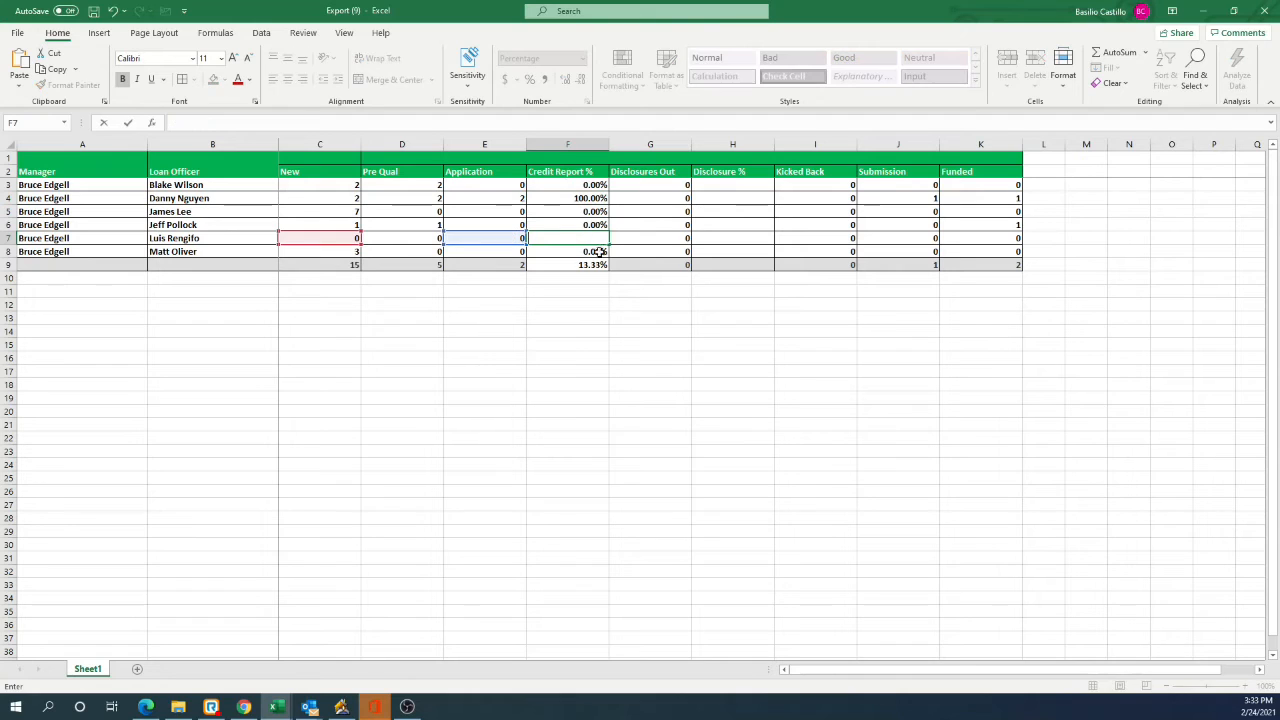
pyautogui.click(588, 198)
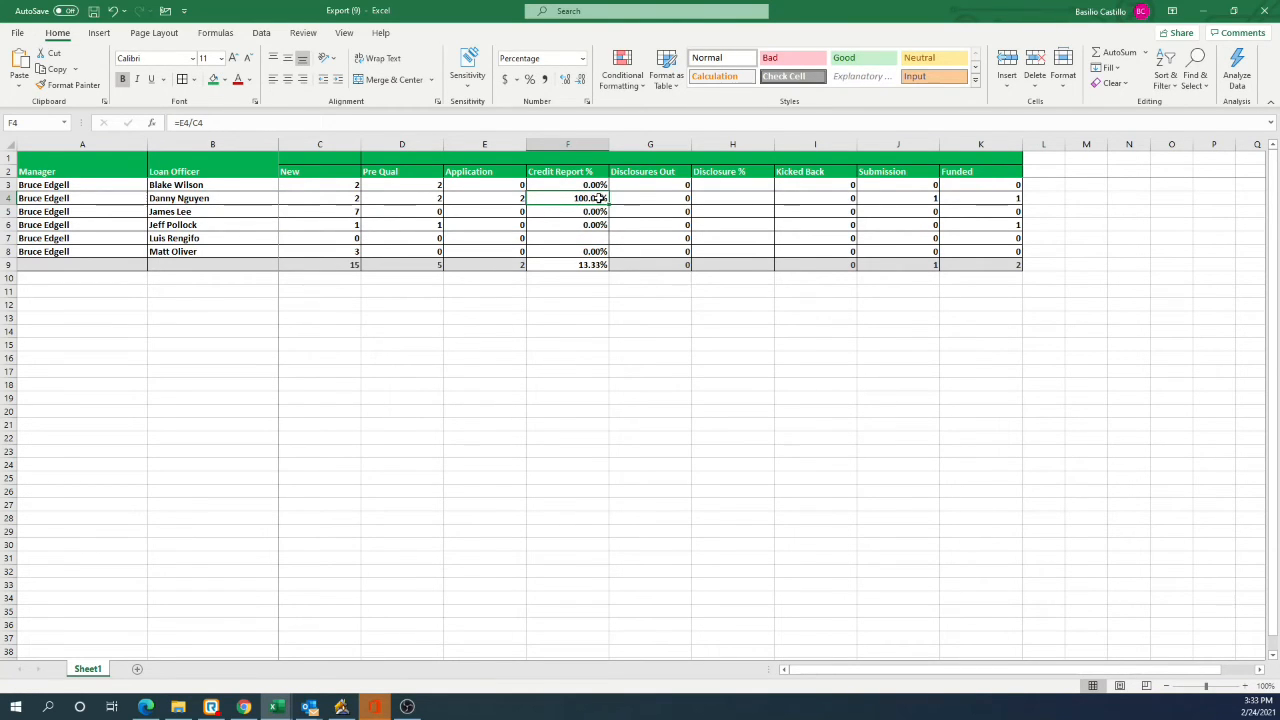
pyautogui.click(505, 200)
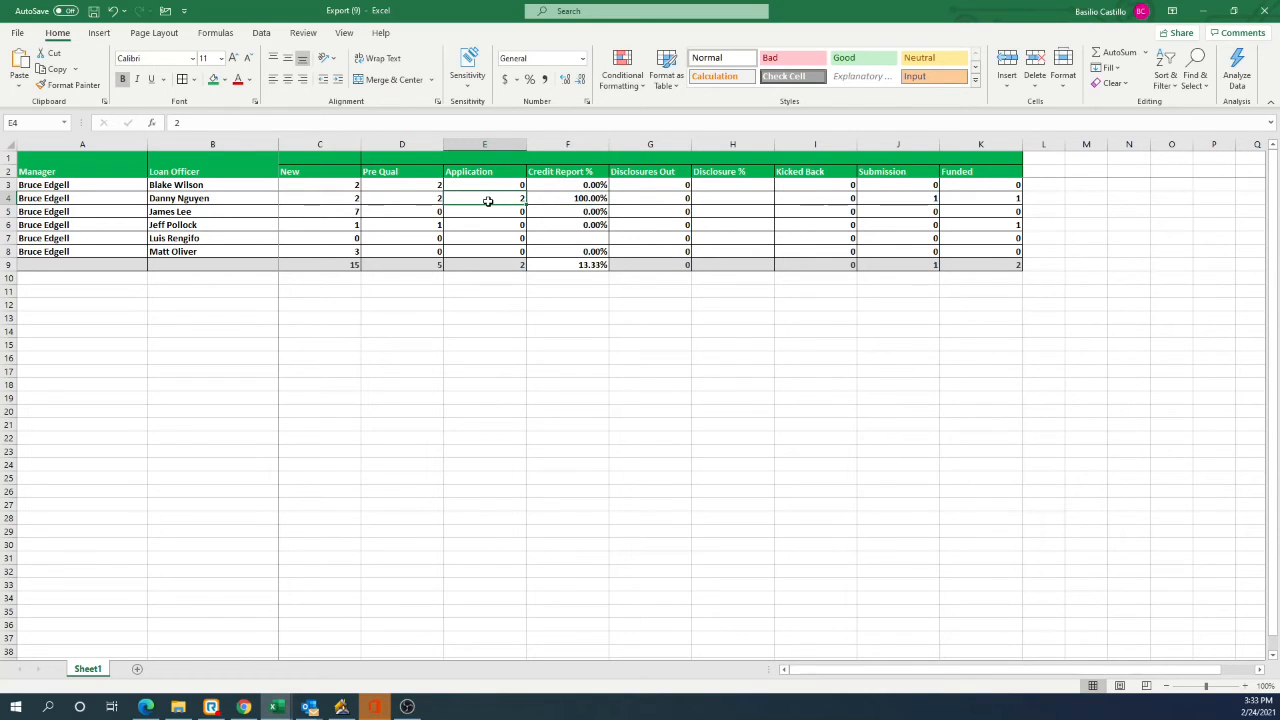
pyautogui.click(350, 197)
pyautogui.click(565, 200)
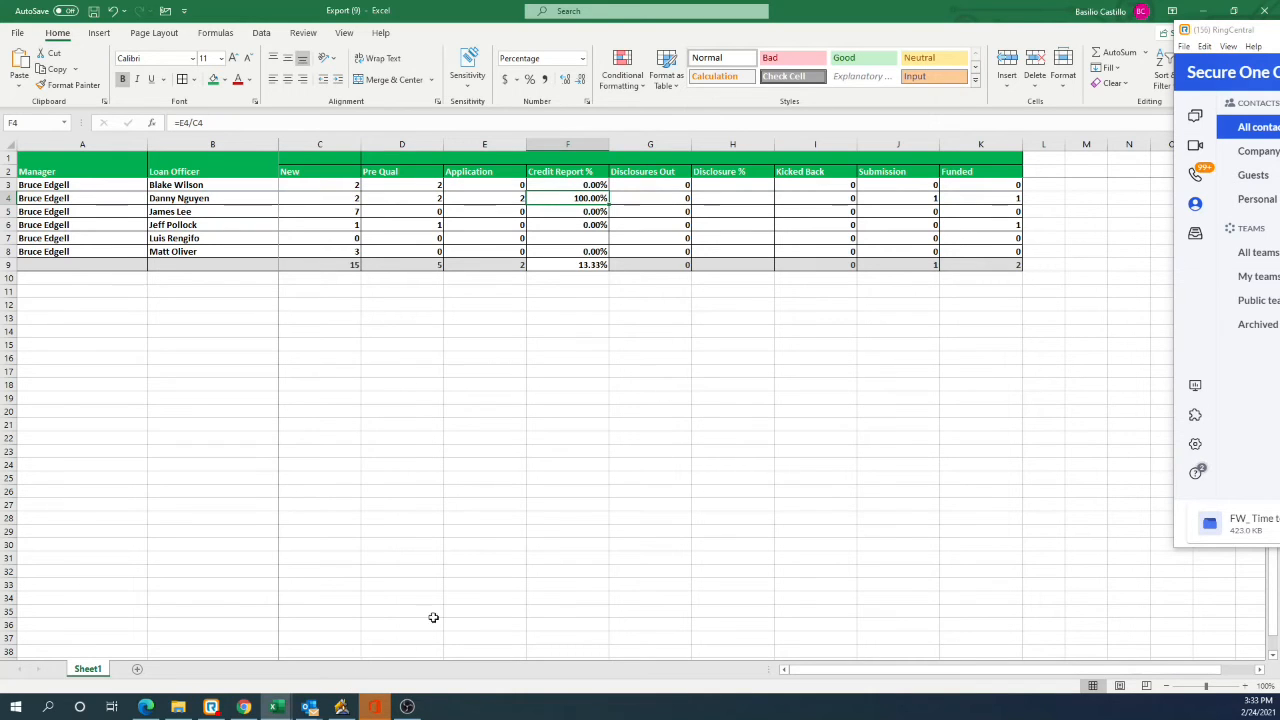
pyautogui.hotkey('alt', 'Tab')
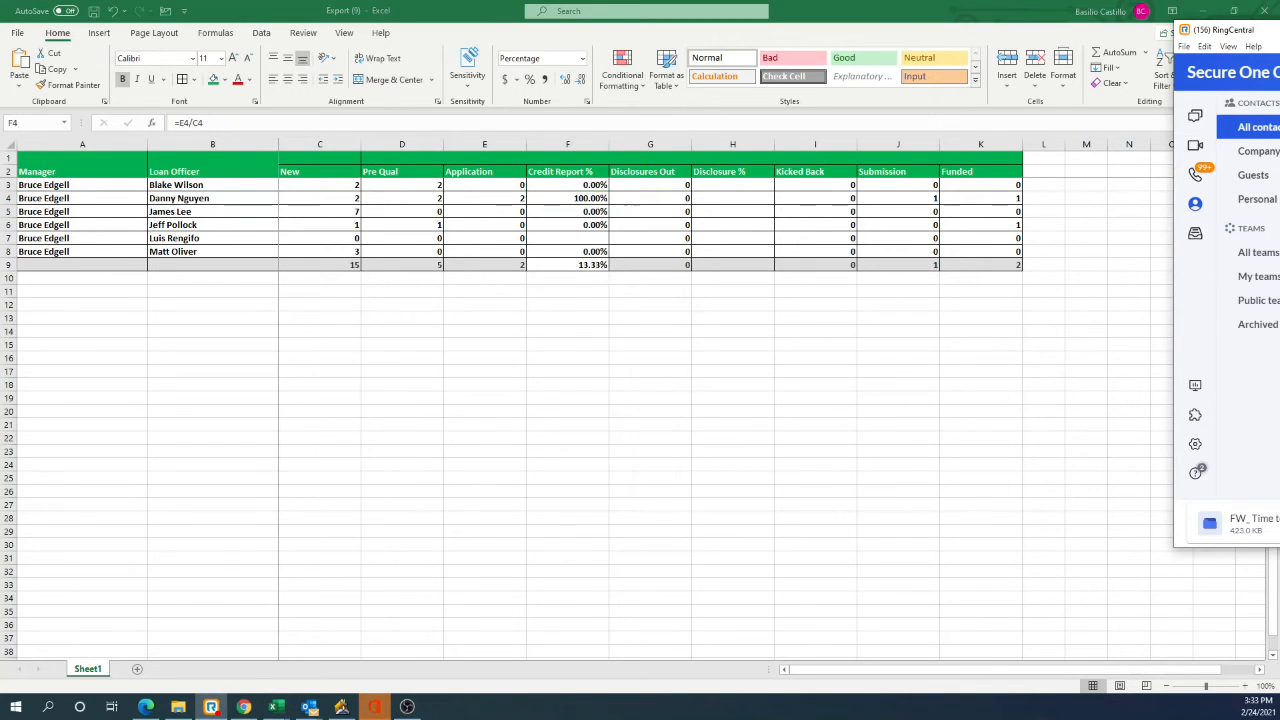
pyautogui.hotkey('alt', 'Tab')
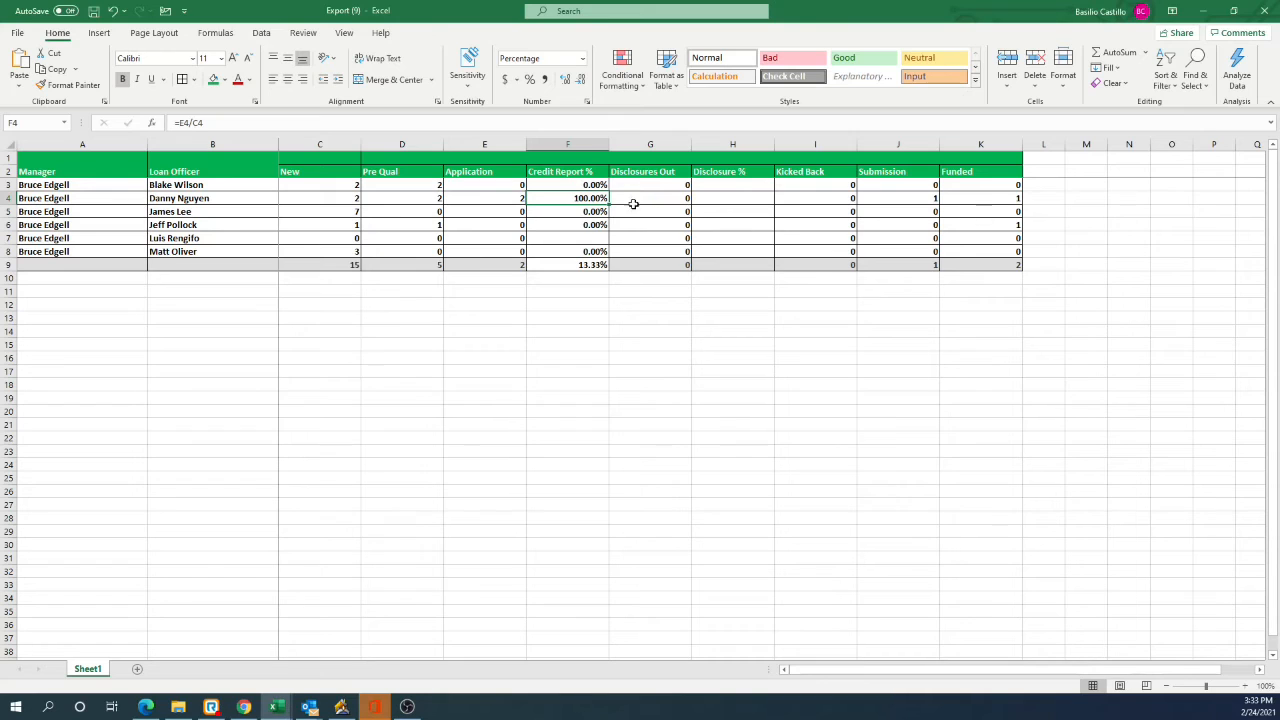
# Step: Enter =G3/C3 in H3 to calculate Disclosure % as Disclosures Out divided by New
pyautogui.click(743, 183)
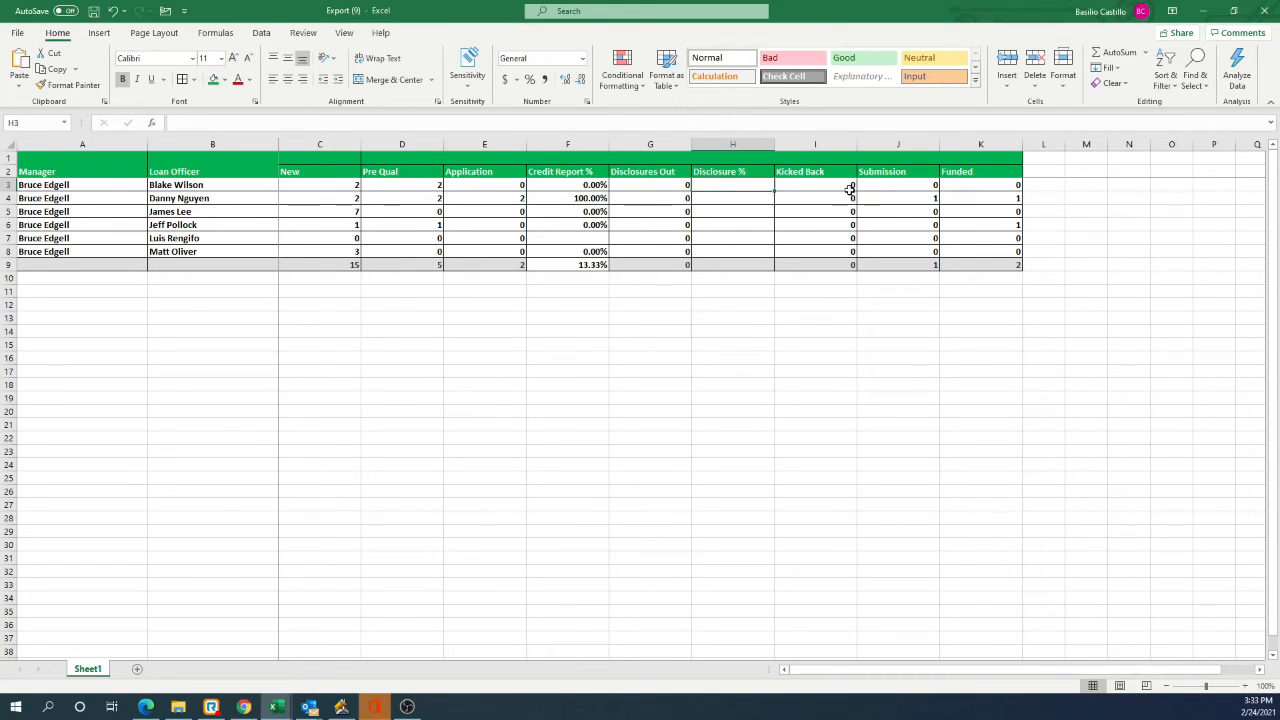
pyautogui.write('=')
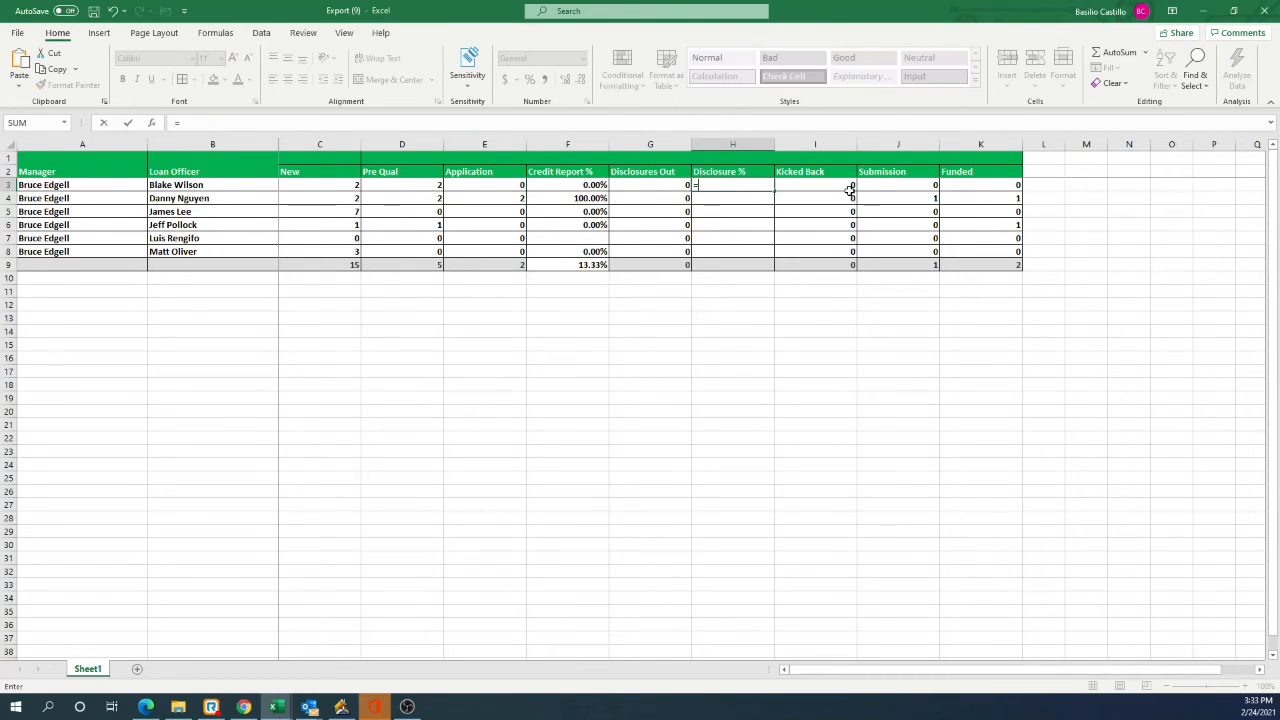
pyautogui.click(674, 185)
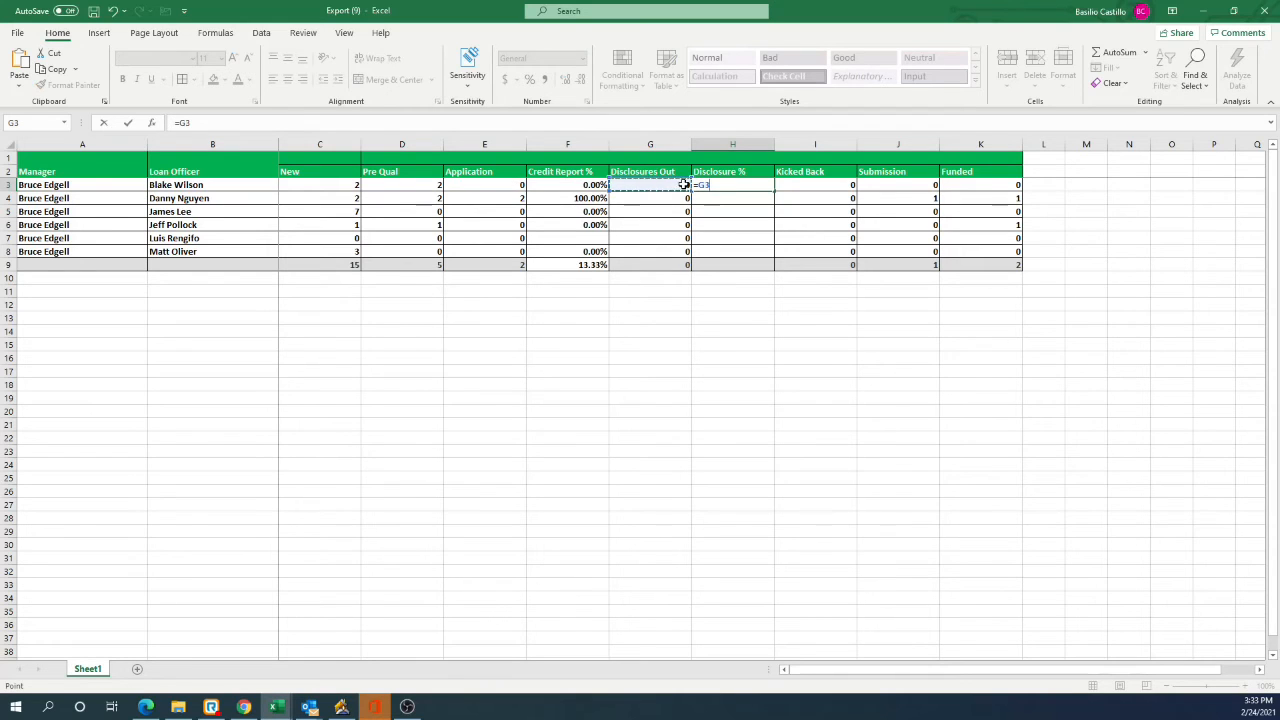
pyautogui.write('/')
pyautogui.click(338, 184)
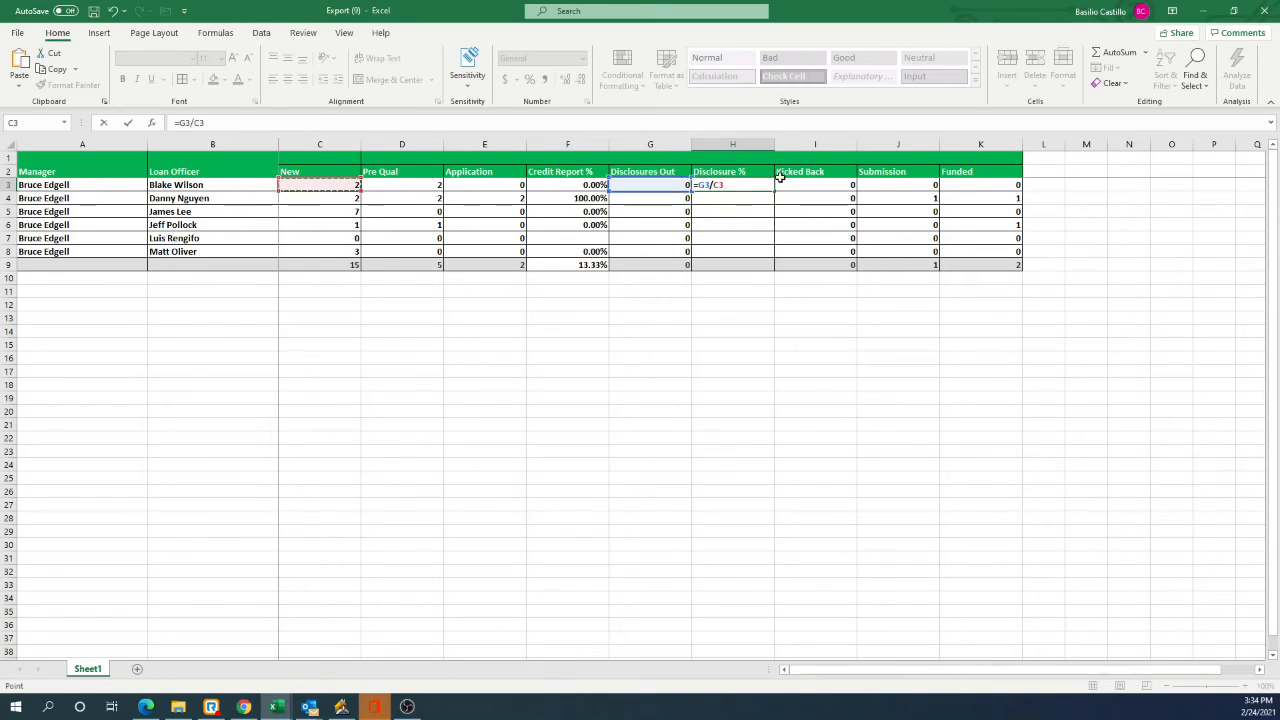
pyautogui.press('Return')
pyautogui.click(745, 186)
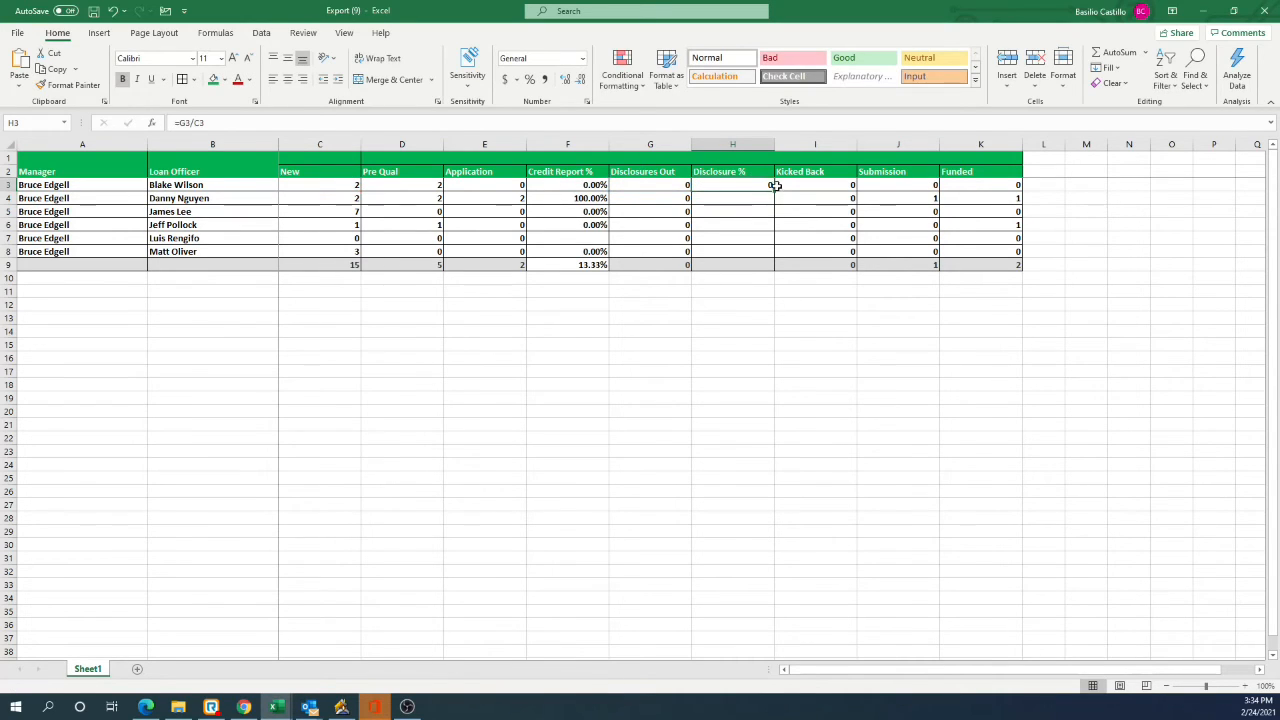
# Step: Fill the Disclosure % formula from H3 down through H9 and format those cells as Percentage
pyautogui.moveTo(772, 190); pyautogui.dragTo(771, 264)
pyautogui.rightClick(737, 195)
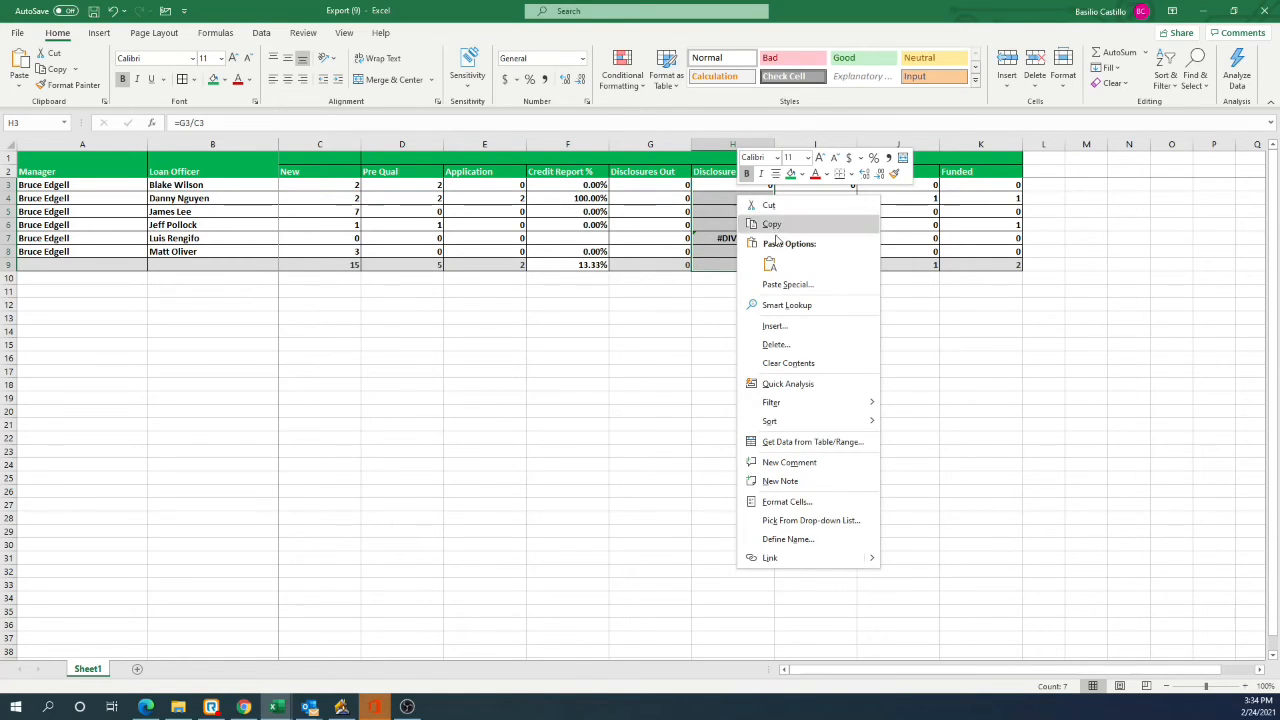
pyautogui.click(843, 504)
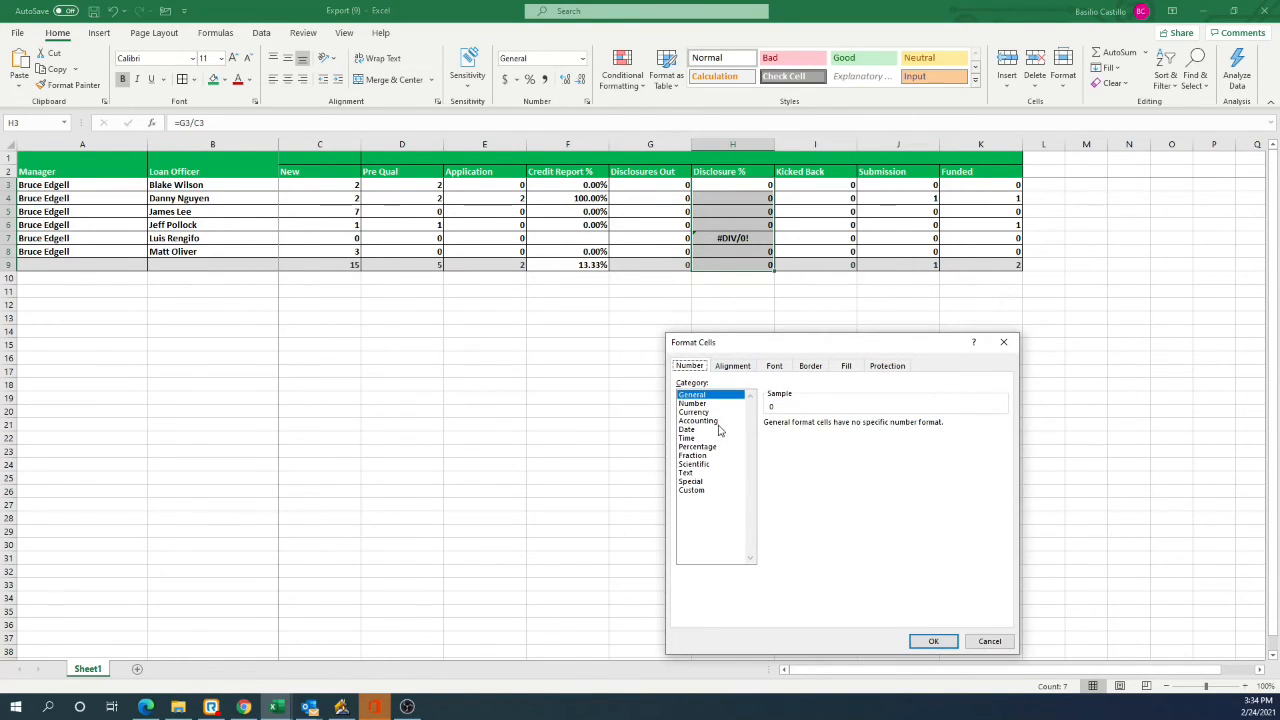
pyautogui.click(700, 446)
pyautogui.click(933, 641)
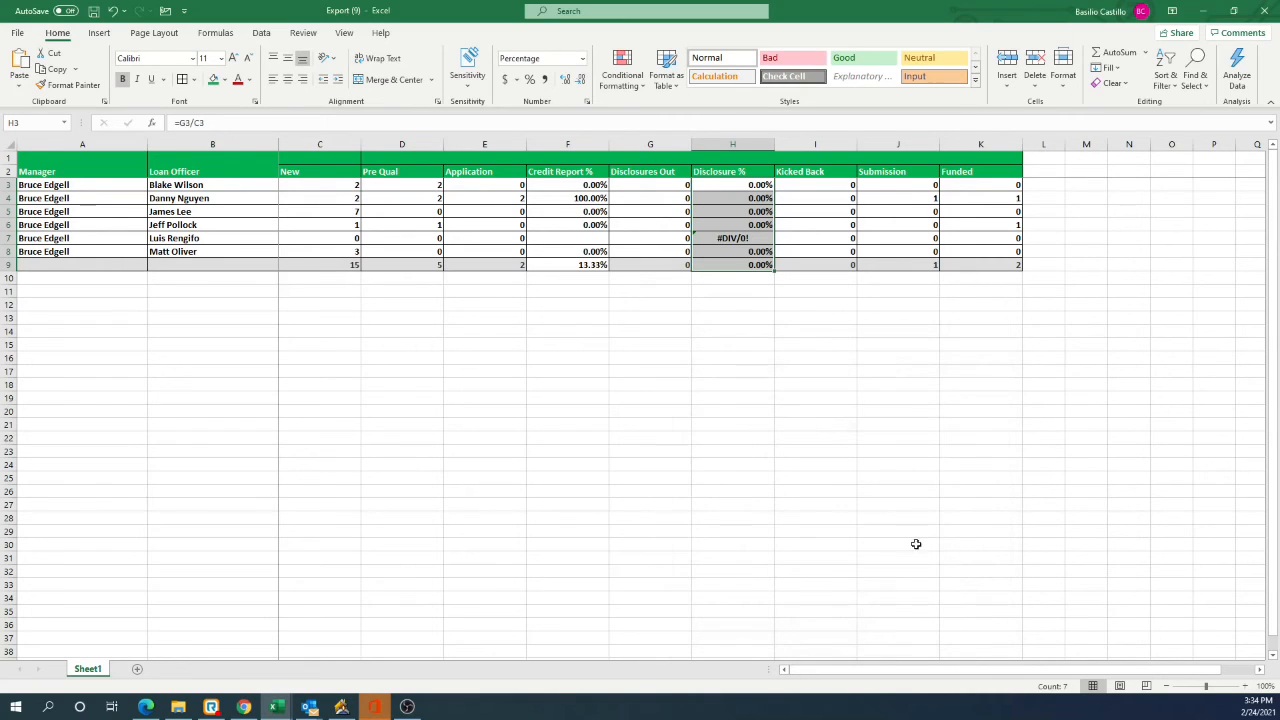
# Step: Clear the division error from cell H7 in the Disclosure % column
pyautogui.click(733, 239)
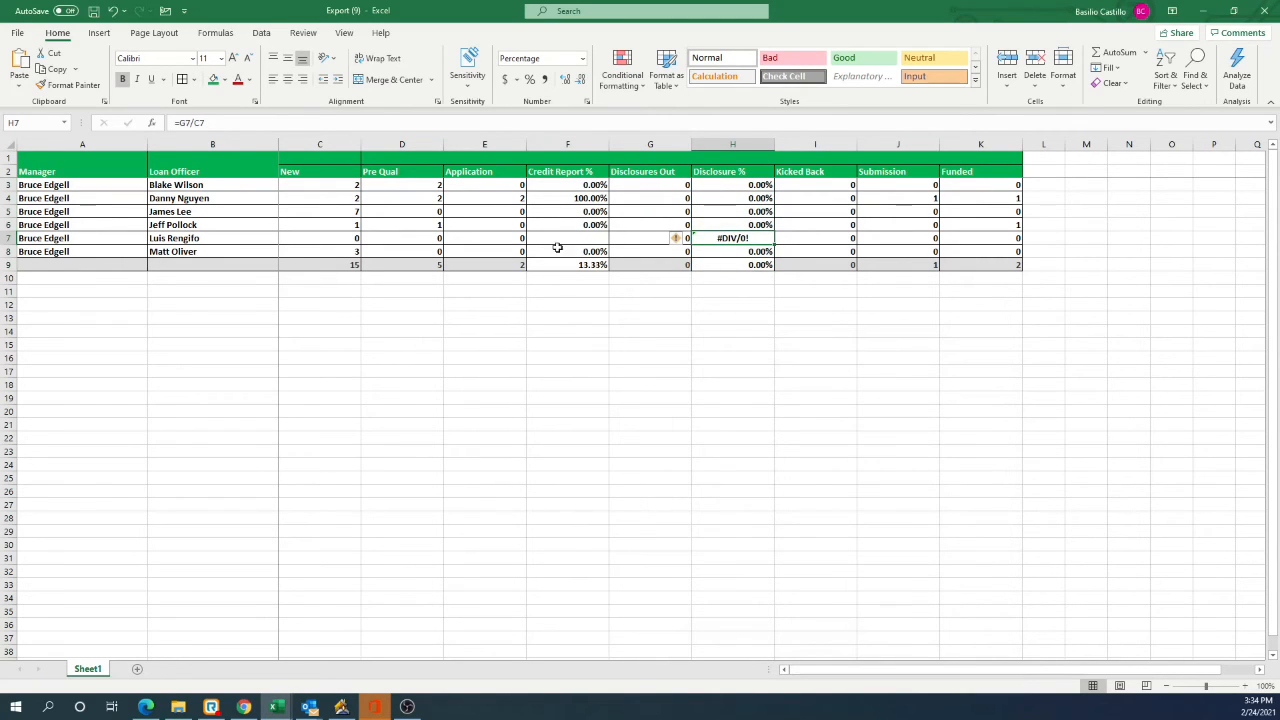
pyautogui.click(752, 236)
pyautogui.press('BackSpace')
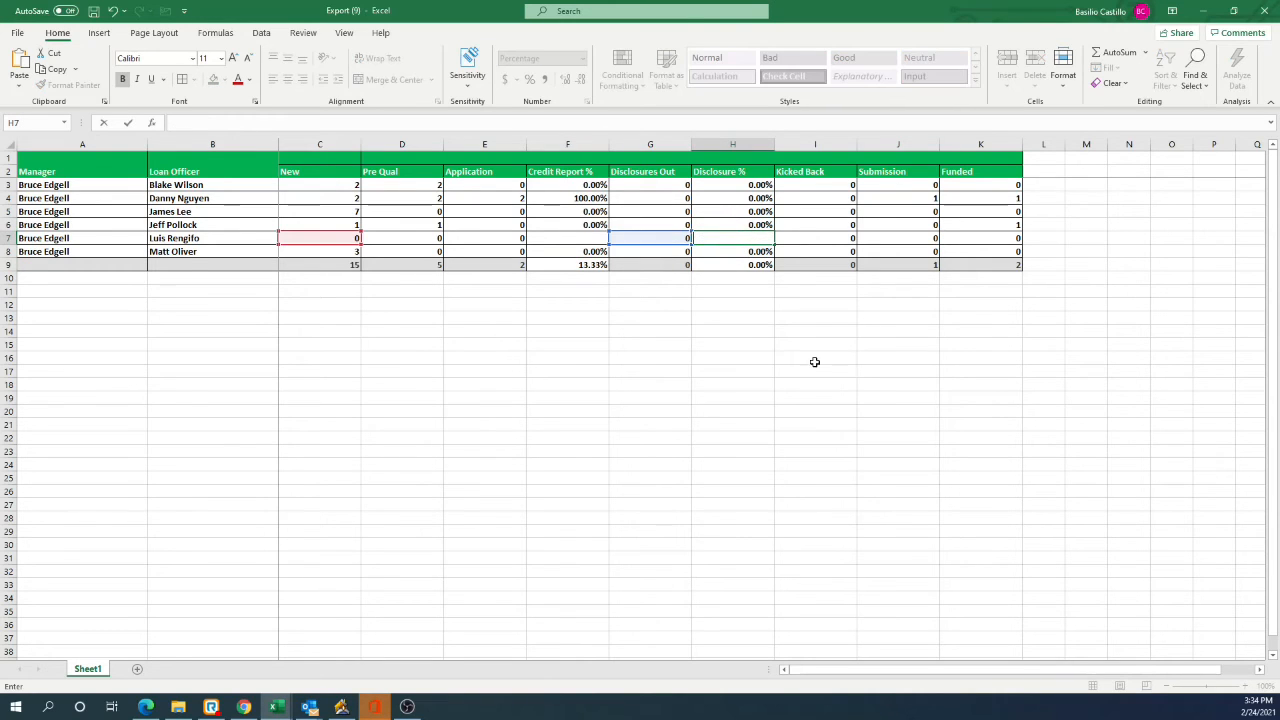
pyautogui.click(816, 367)
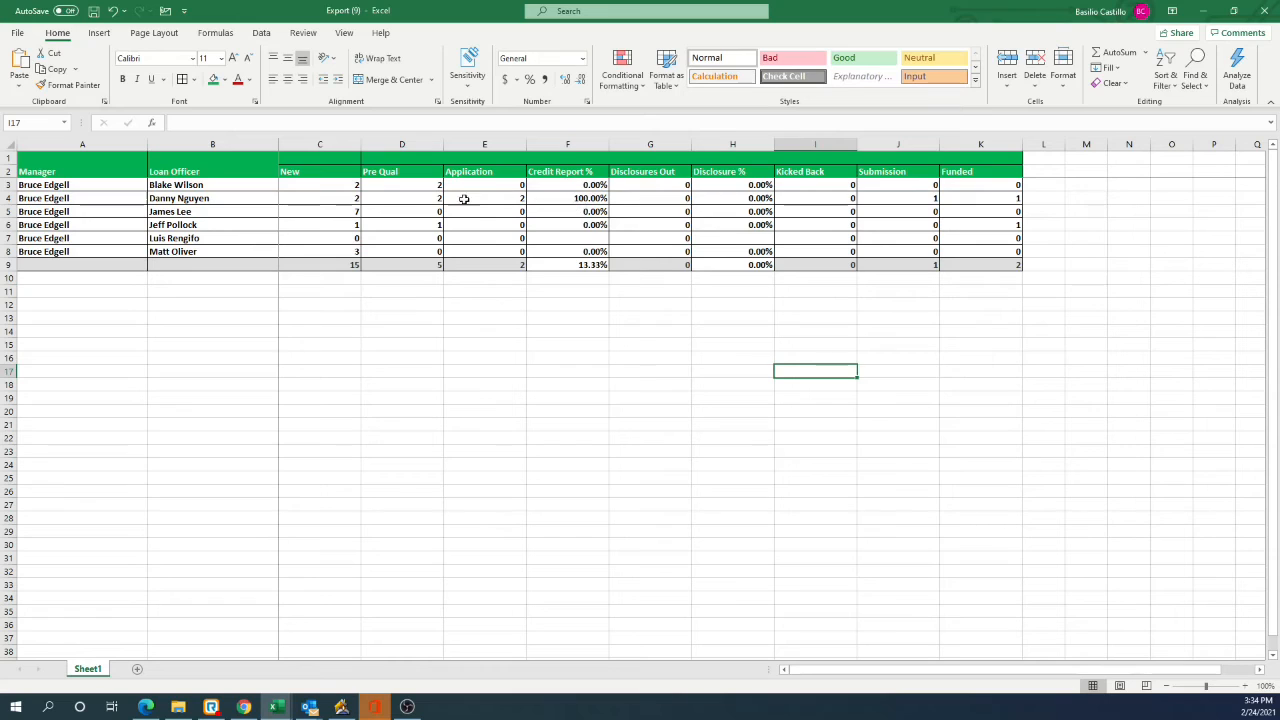
# Step: Examine the New, Application and Credit Report % values for the loan officers in rows 4 and 5
pyautogui.click(352, 213)
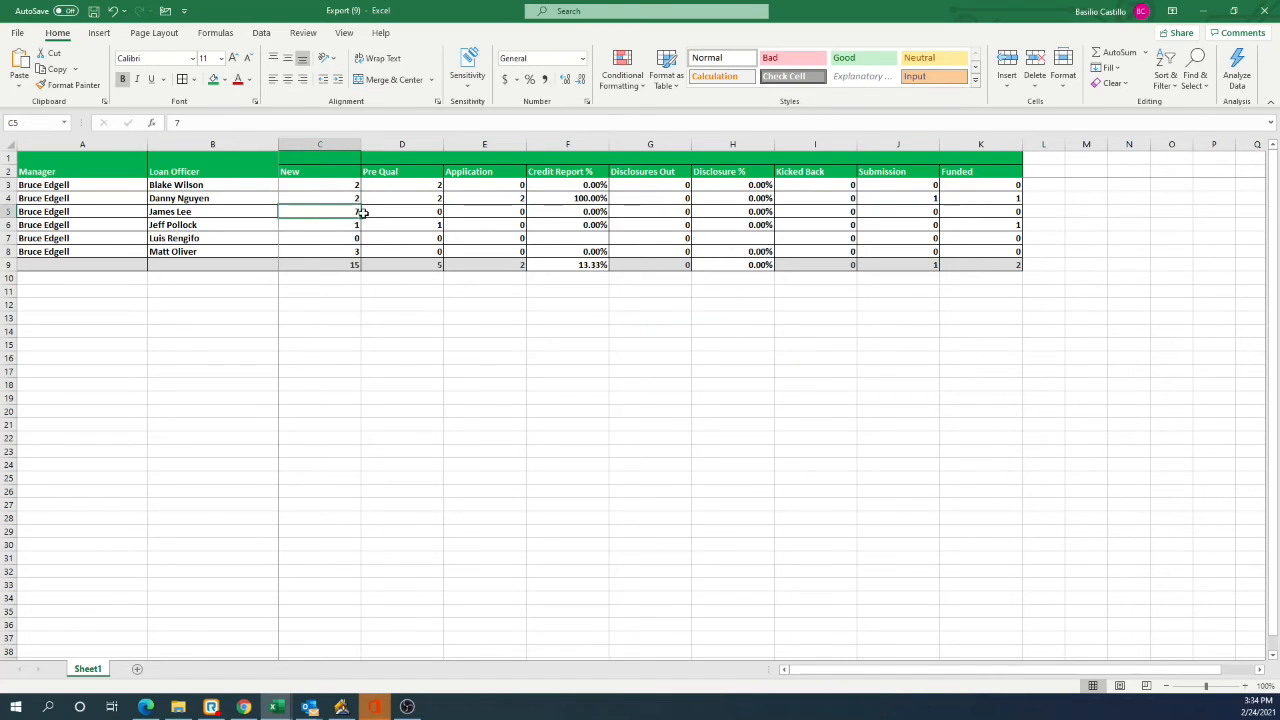
pyautogui.click(516, 212)
pyautogui.click(593, 211)
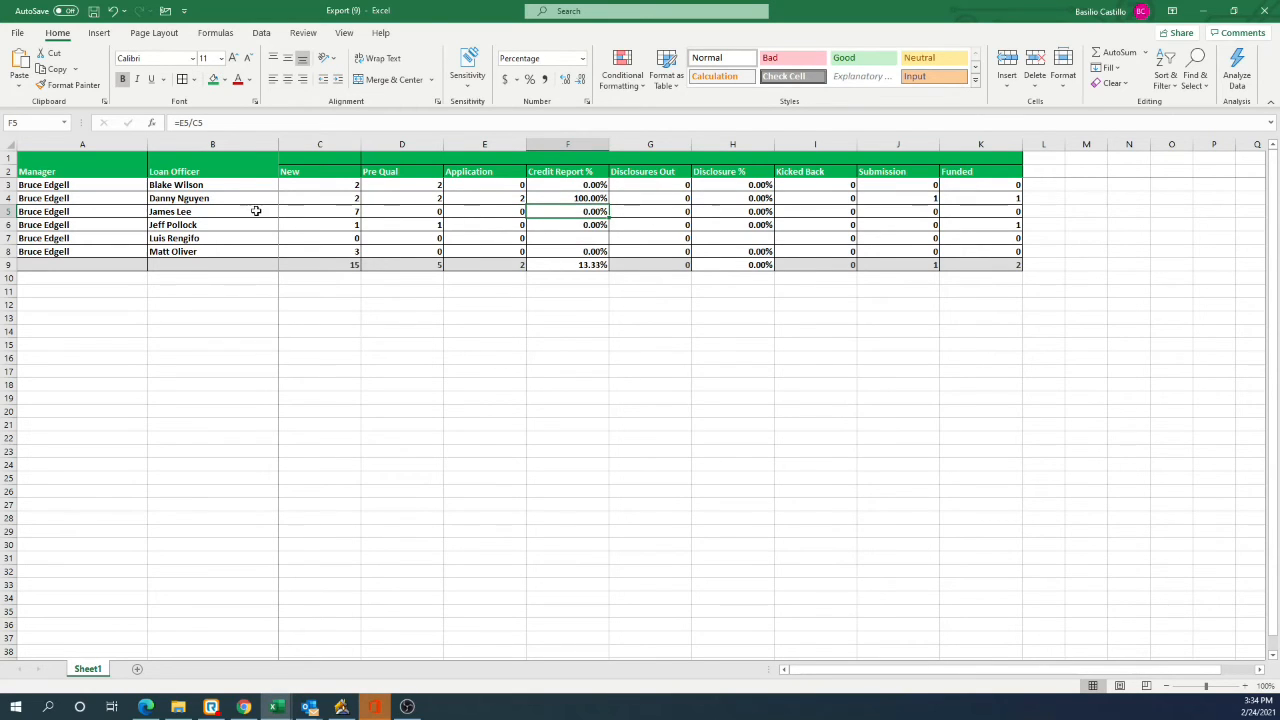
pyautogui.click(533, 198)
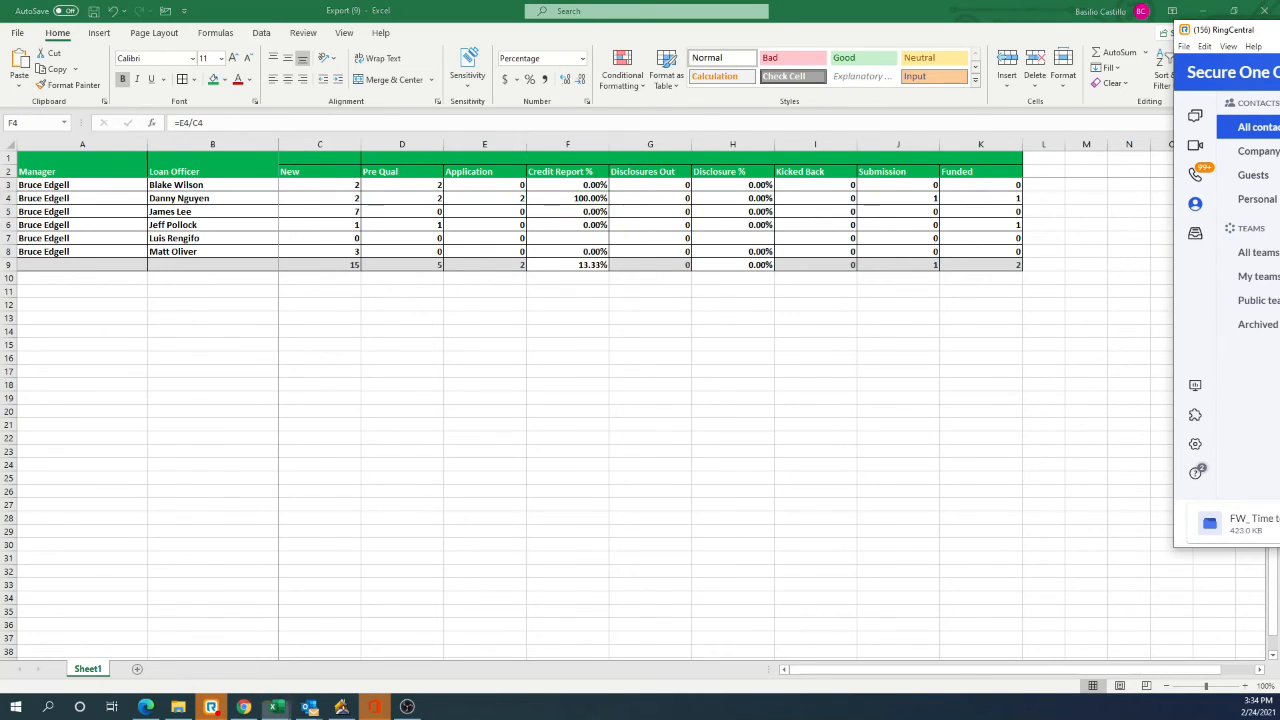
pyautogui.click(500, 212)
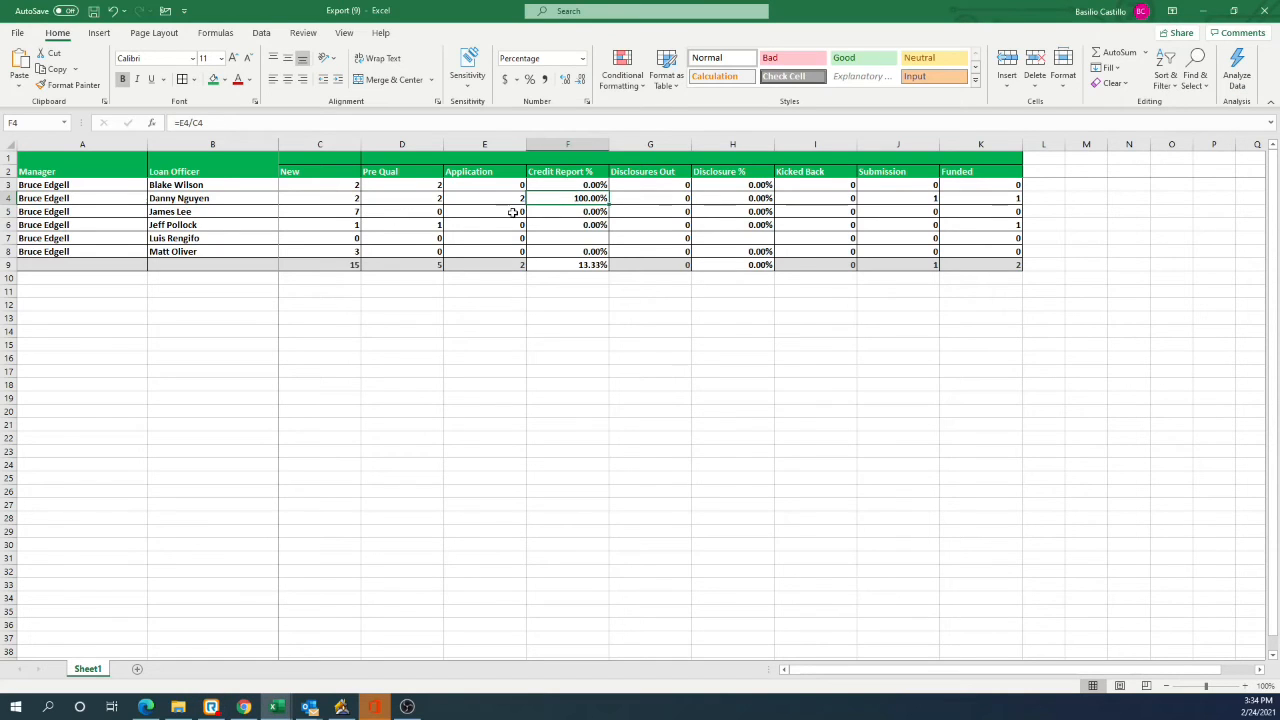
pyautogui.click(292, 202)
pyautogui.click(497, 212)
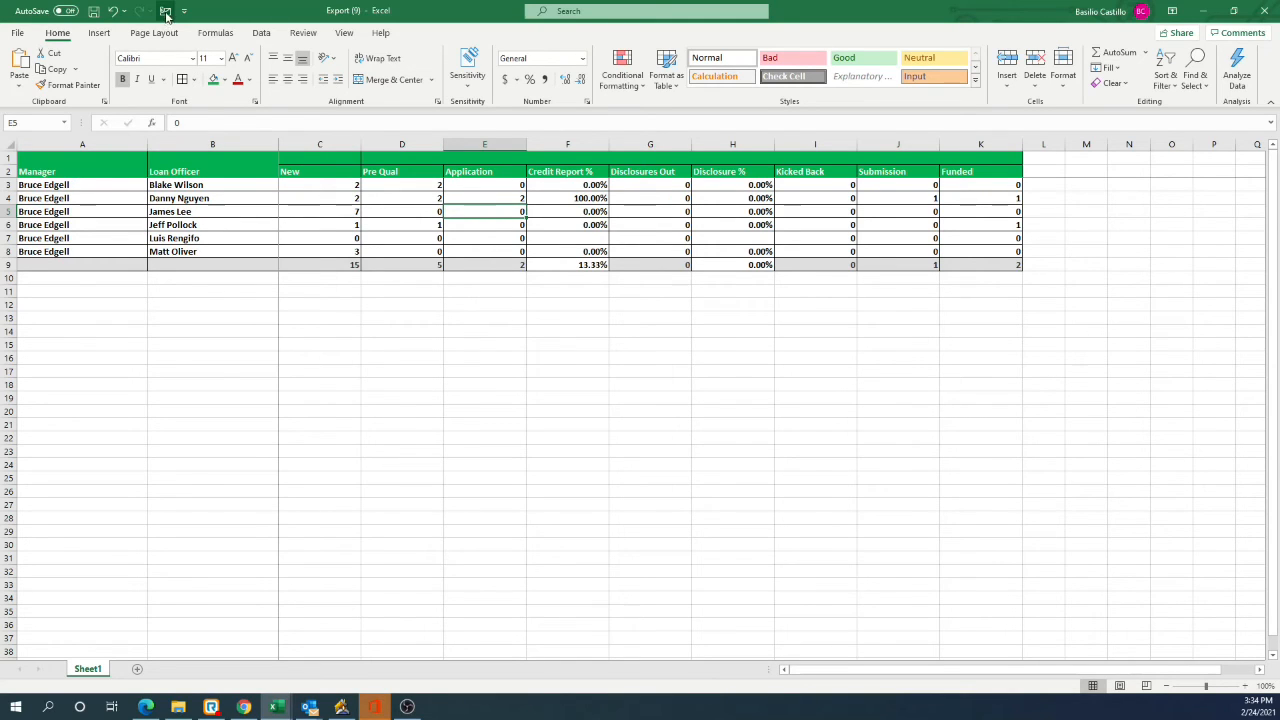
# Step: Copy the report range B1:K9 from Loan Officer through Funded, and highlight the Credit Report % values F3:F9
pyautogui.moveTo(222, 167); pyautogui.dragTo(871, 264)
pyautogui.rightClick(815, 222)
pyautogui.click(850, 252)
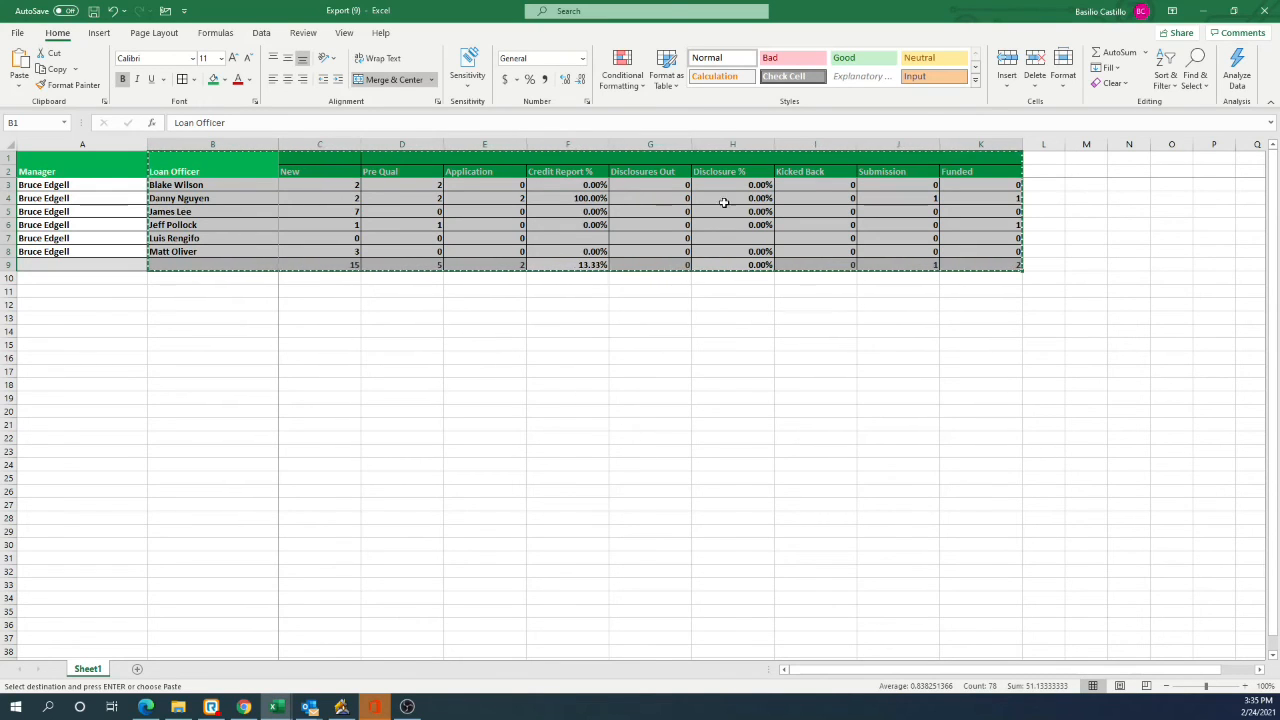
pyautogui.moveTo(485, 185); pyautogui.dragTo(521, 252)
pyautogui.moveTo(568, 185); pyautogui.dragTo(575, 266)
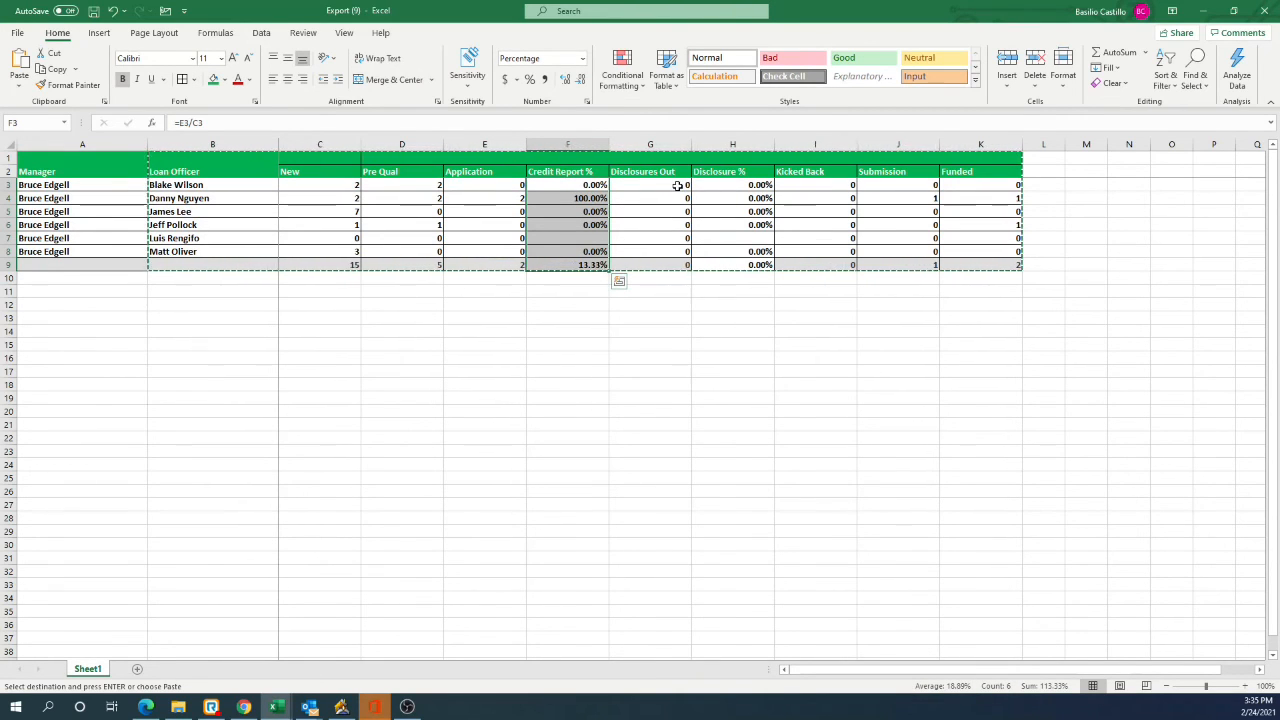
# Step: Switch to the Insellerate Sales Manager Report in Chrome, set its date range to This Month and run the report
pyautogui.click(1209, 13)
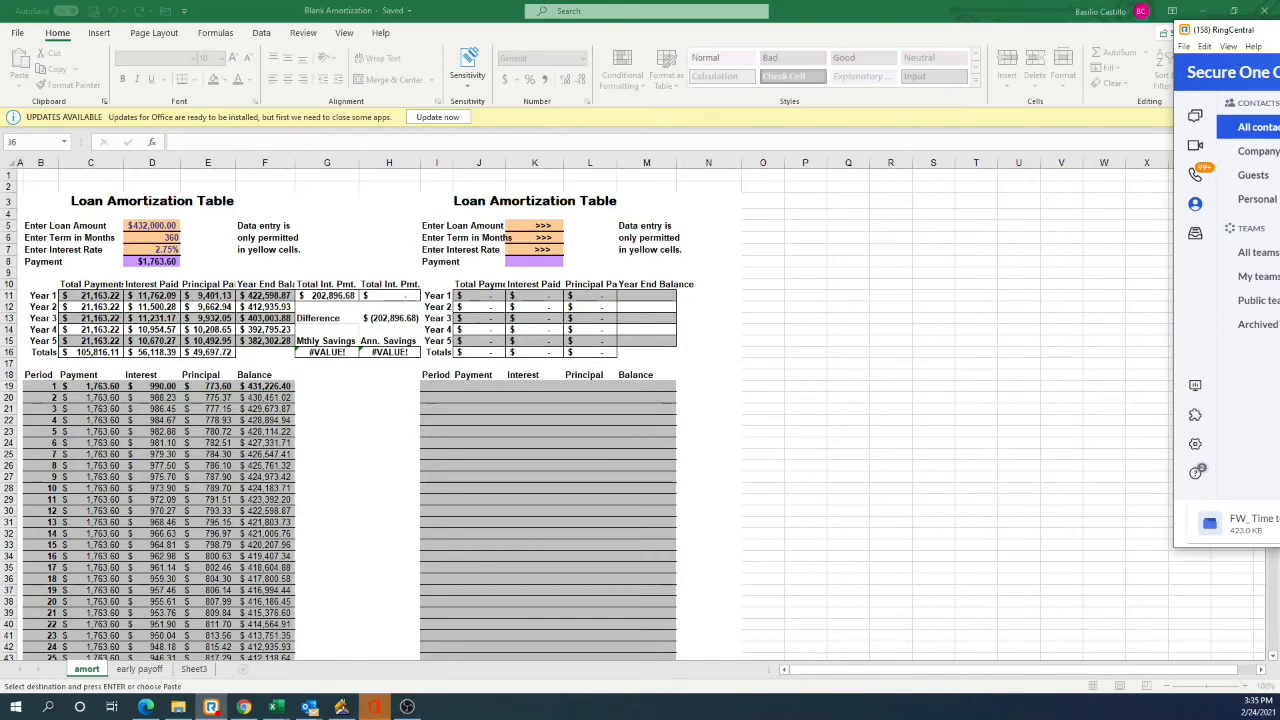
pyautogui.click(208, 249)
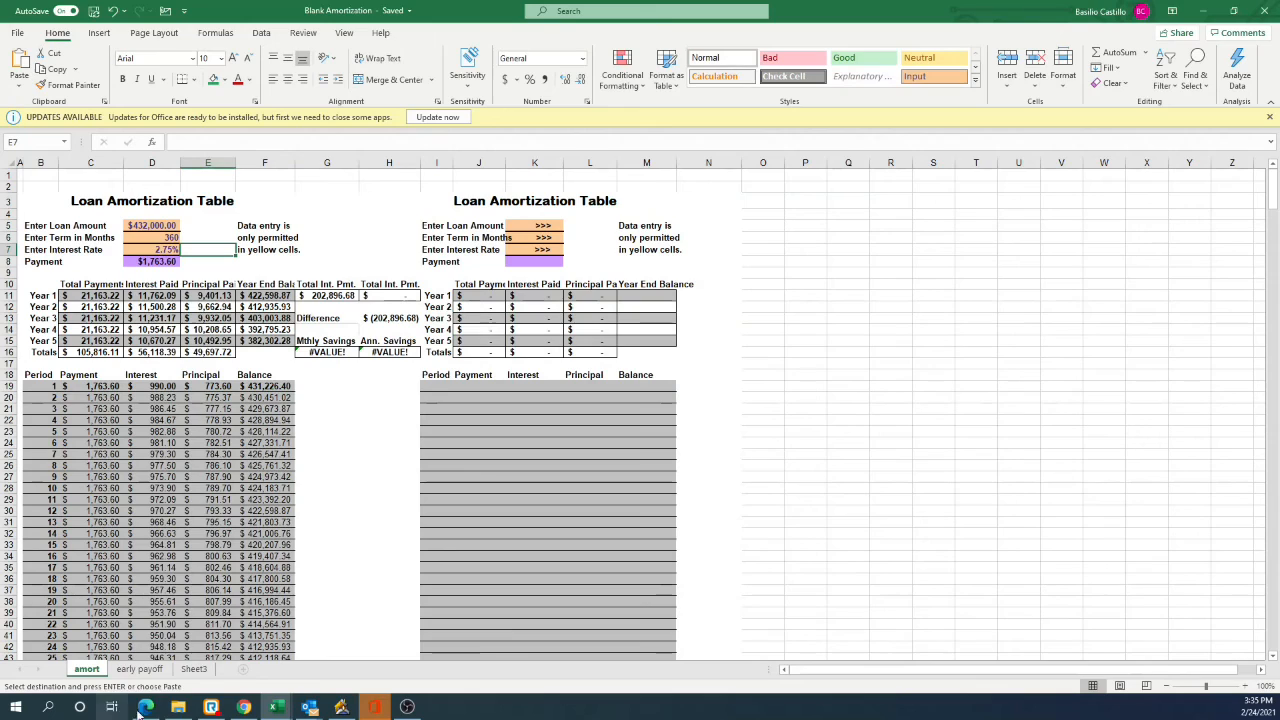
pyautogui.click(243, 707)
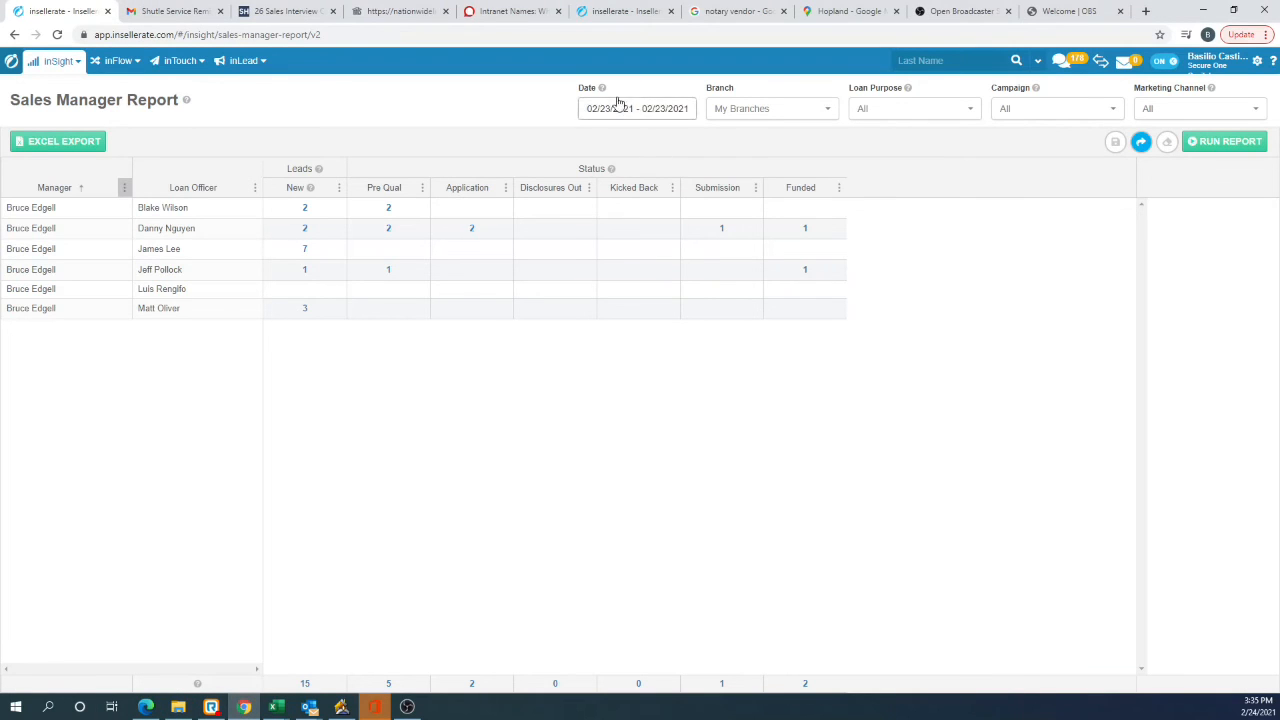
pyautogui.click(624, 109)
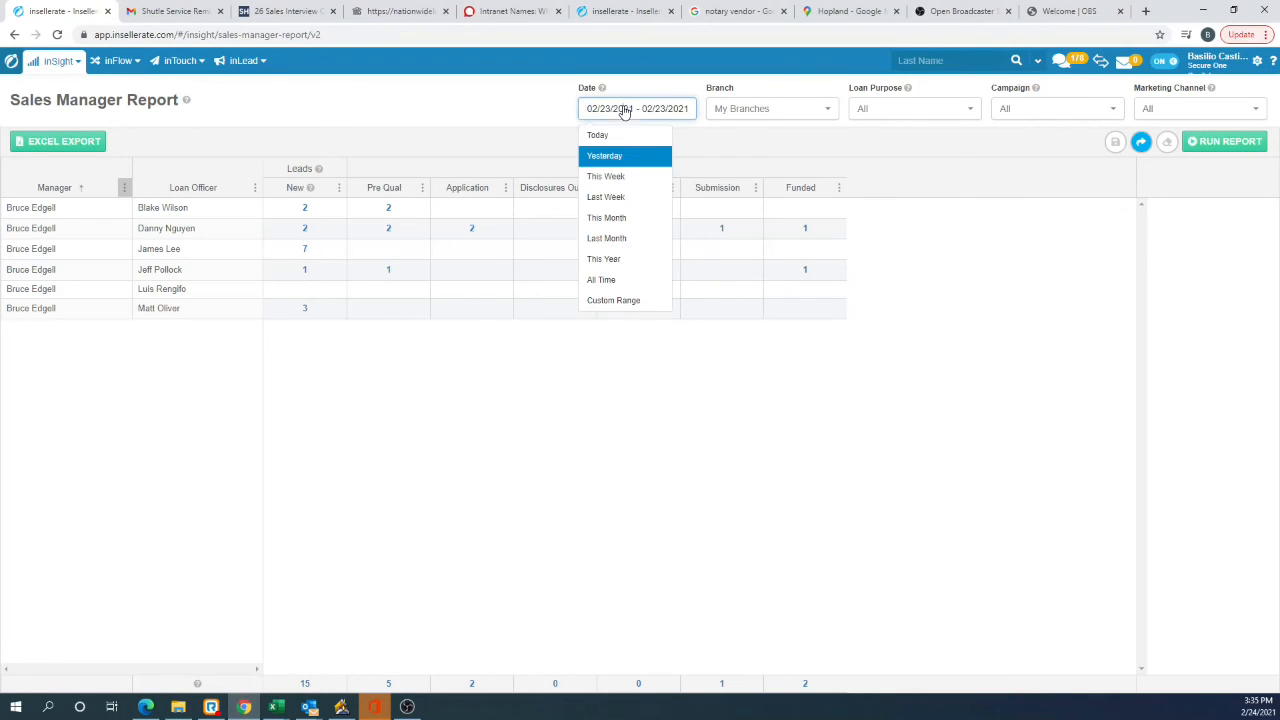
pyautogui.click(617, 217)
pyautogui.click(1228, 141)
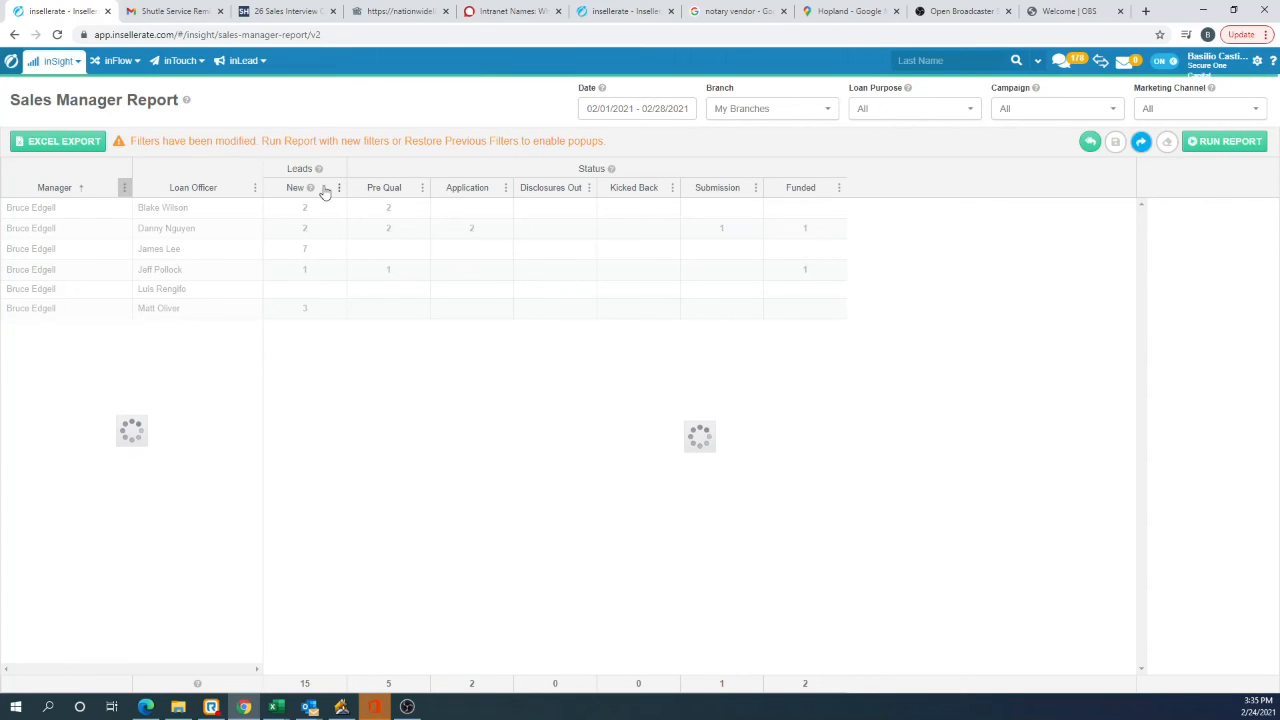
# Step: Try to filter the Manager column to the manager used in the exported table
pyautogui.click(124, 188)
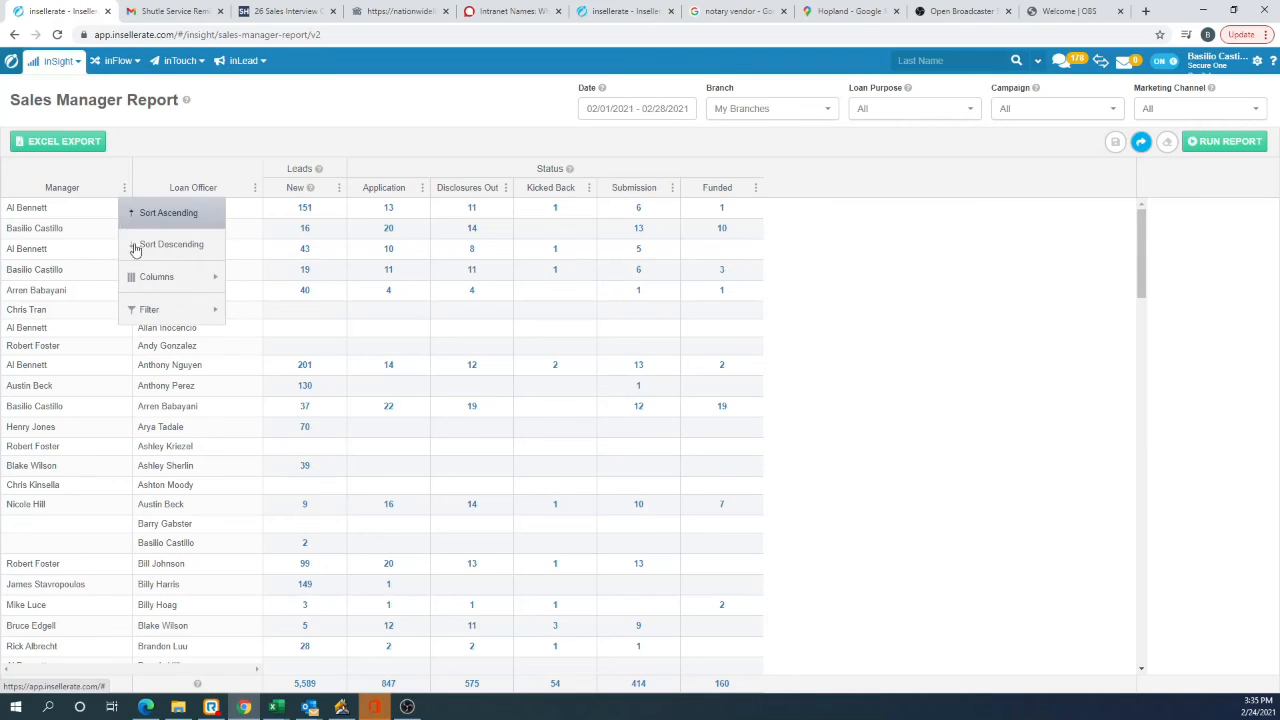
pyautogui.moveTo(148, 310)
pyautogui.scroll(-5, 280, 470)
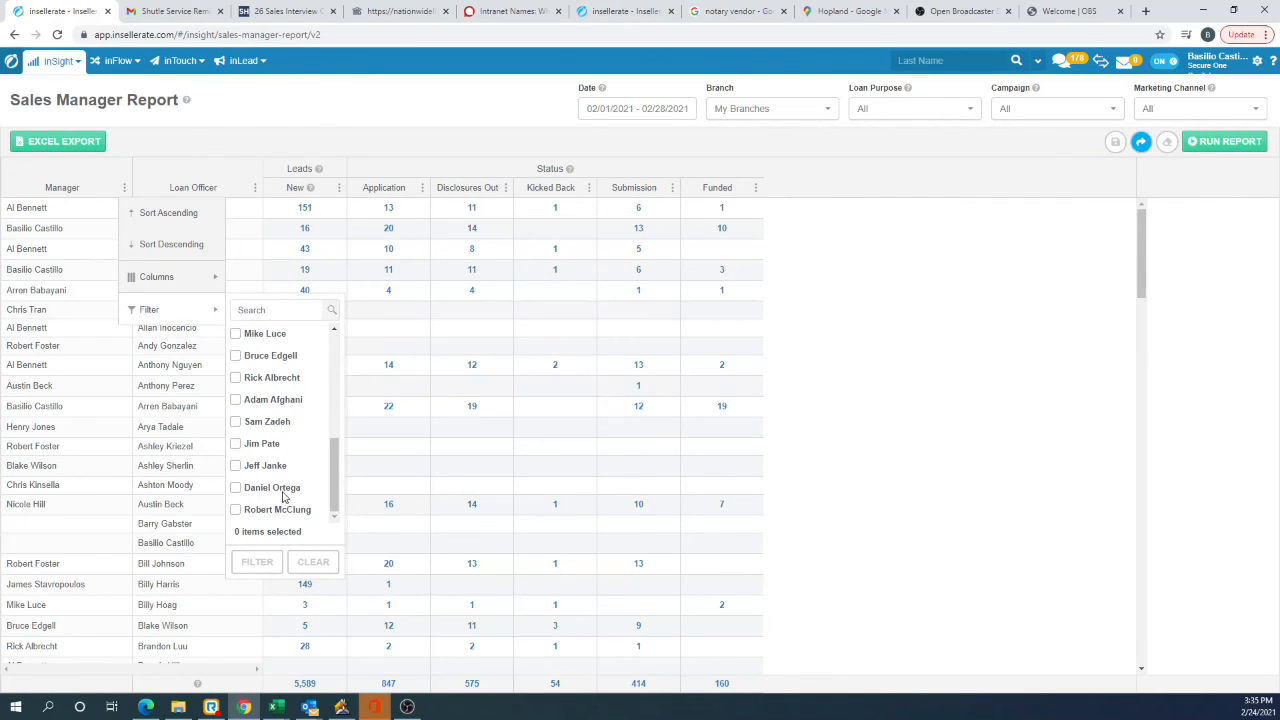
pyautogui.click(254, 360)
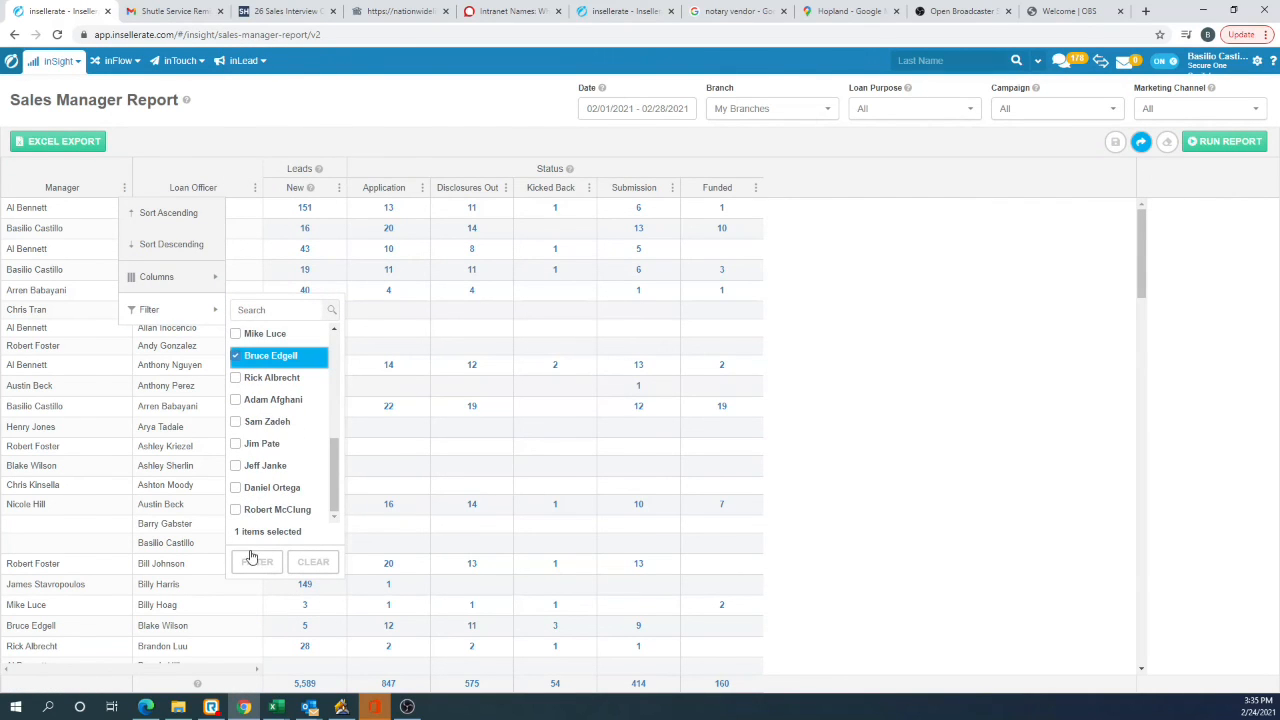
pyautogui.click(257, 562)
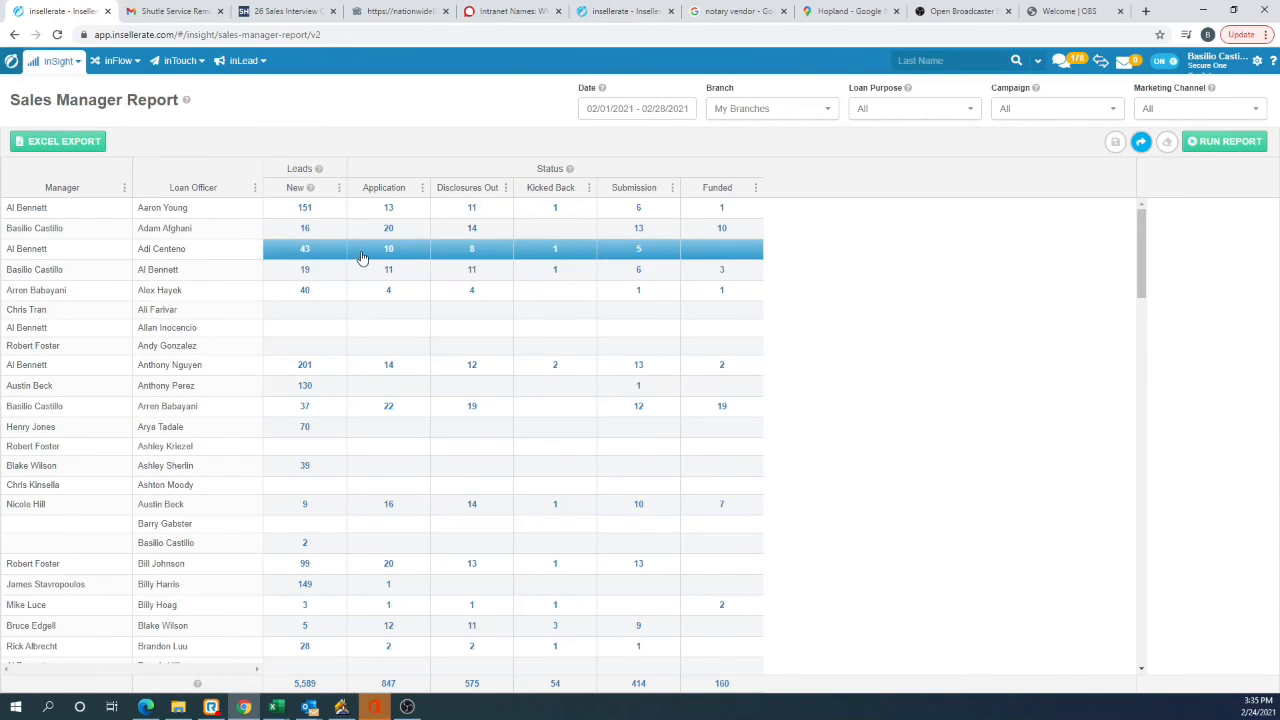
# Step: Filter the This Month report's Manager column to show only the manager from the exported table
pyautogui.click(124, 188)
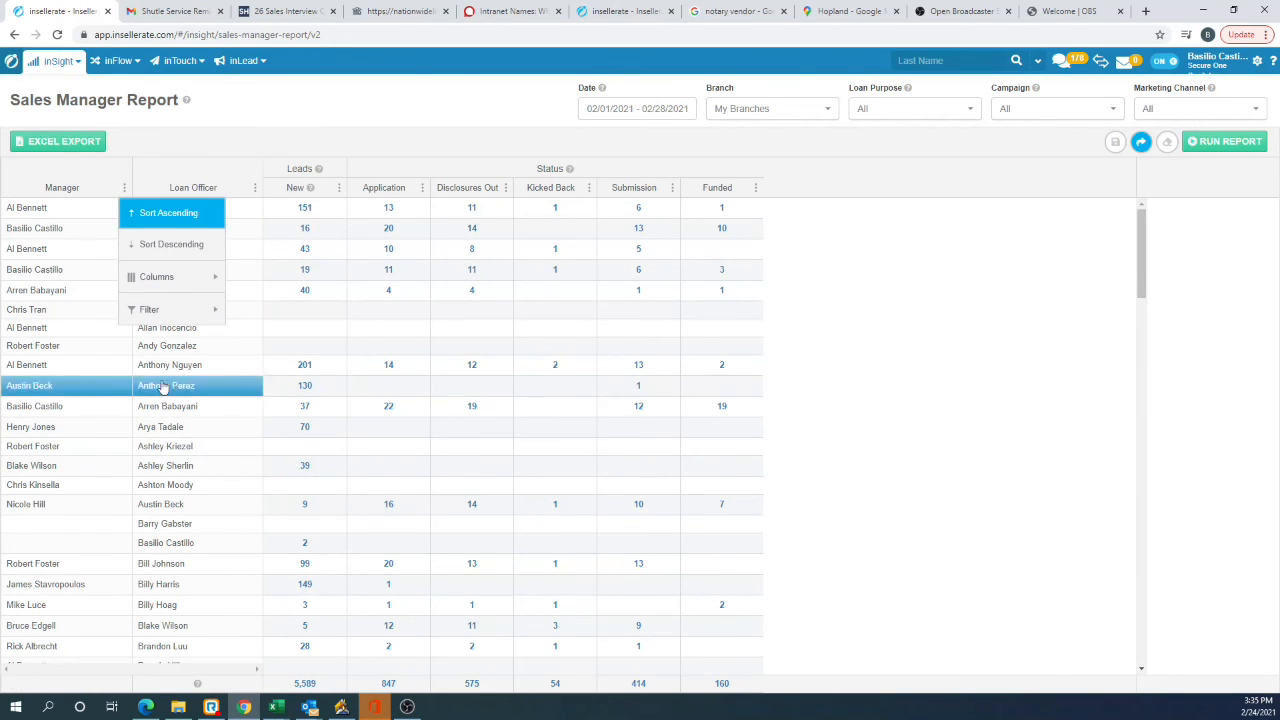
pyautogui.moveTo(160, 306)
pyautogui.scroll(-5, 288, 500)
pyautogui.scroll(-1, 288, 505)
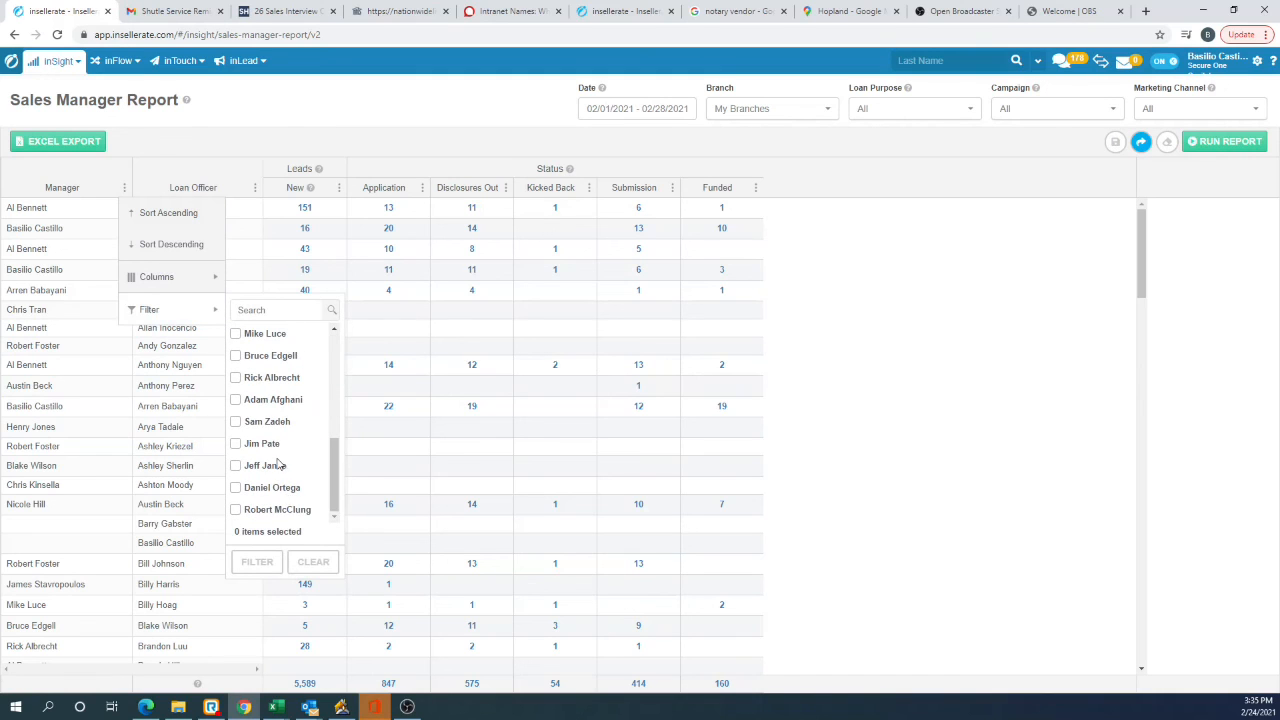
pyautogui.click(262, 358)
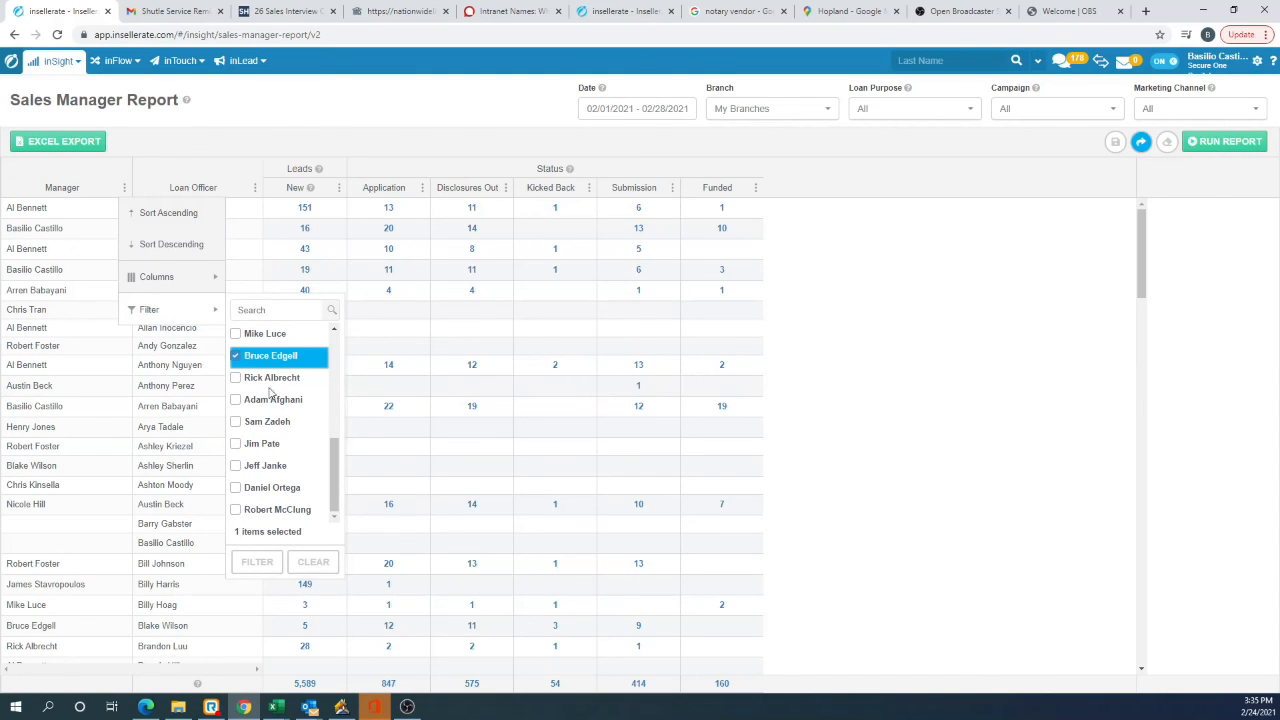
pyautogui.click(279, 552)
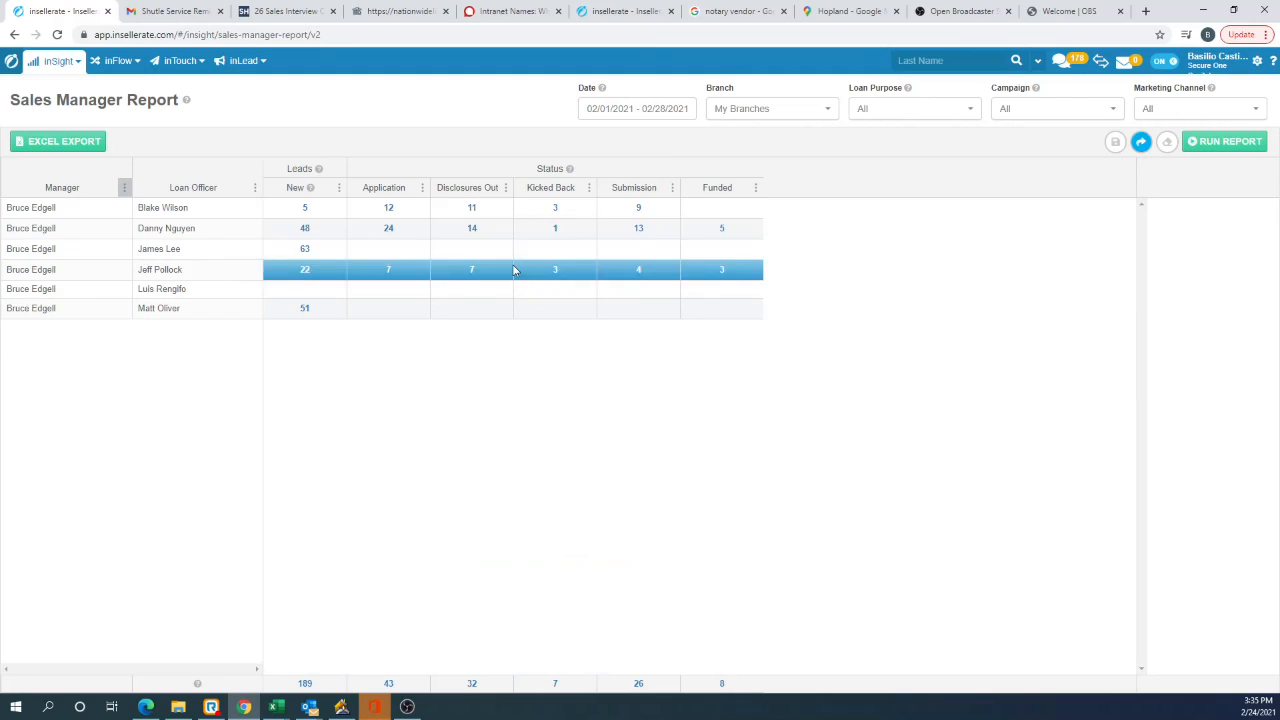